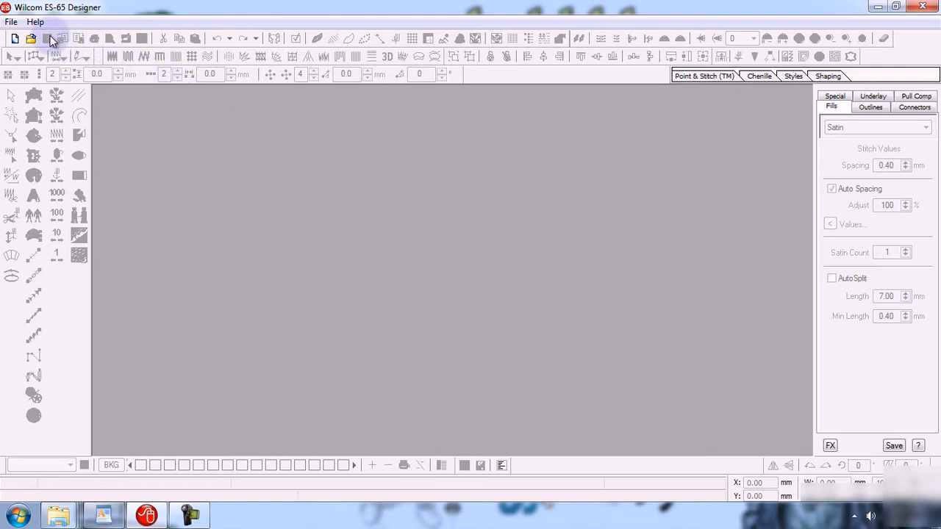
Create a new, empty embroidery design, Design5, with File > New
click(11, 23)
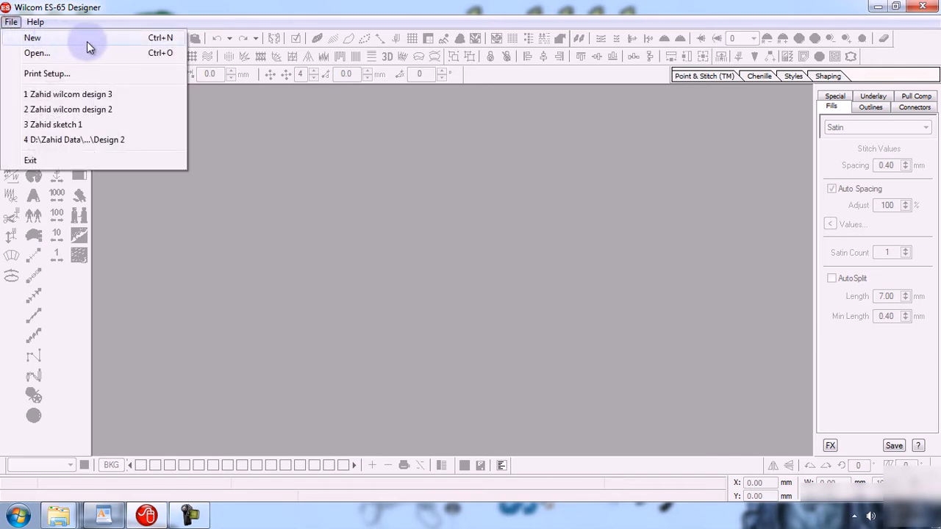
click(189, 15)
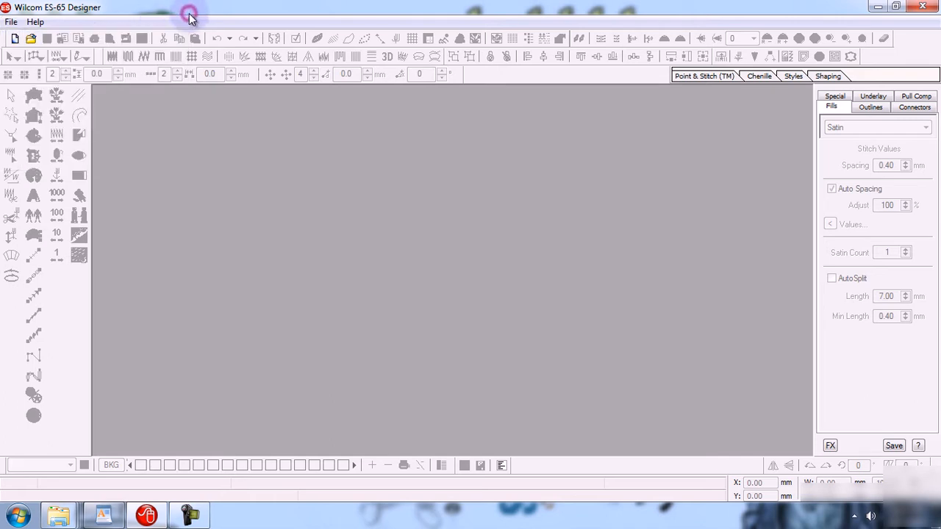
click(13, 26)
mouse_move(32, 28)
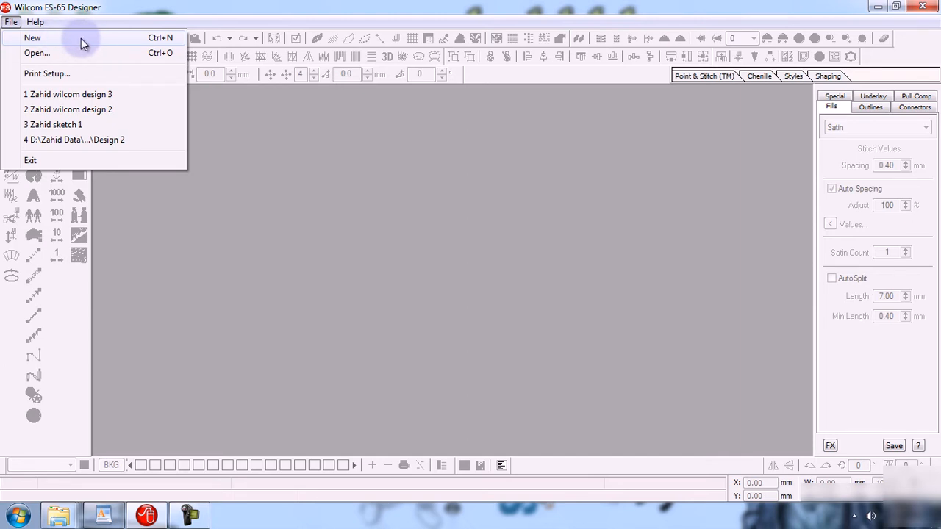
click(77, 38)
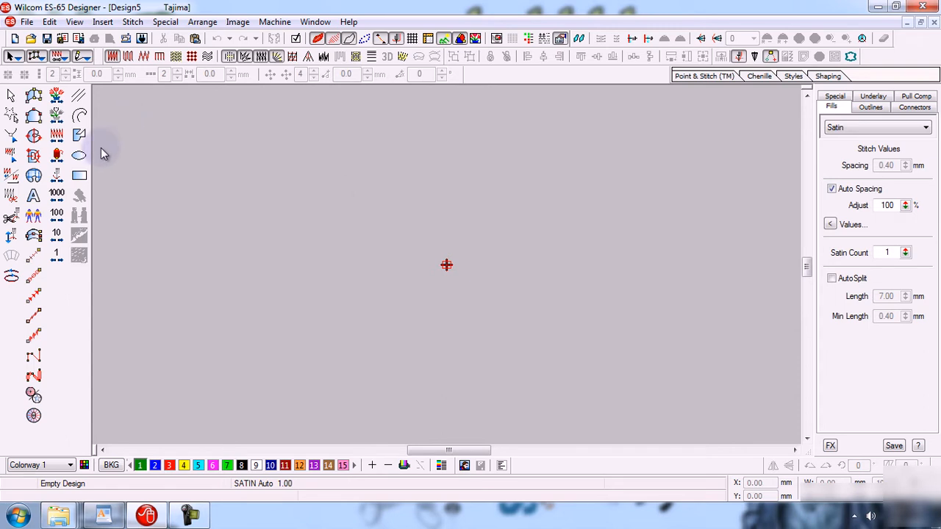
Draw an unfilled outline circle near the canvas middle with the Ellipse tool
click(78, 155)
click(420, 256)
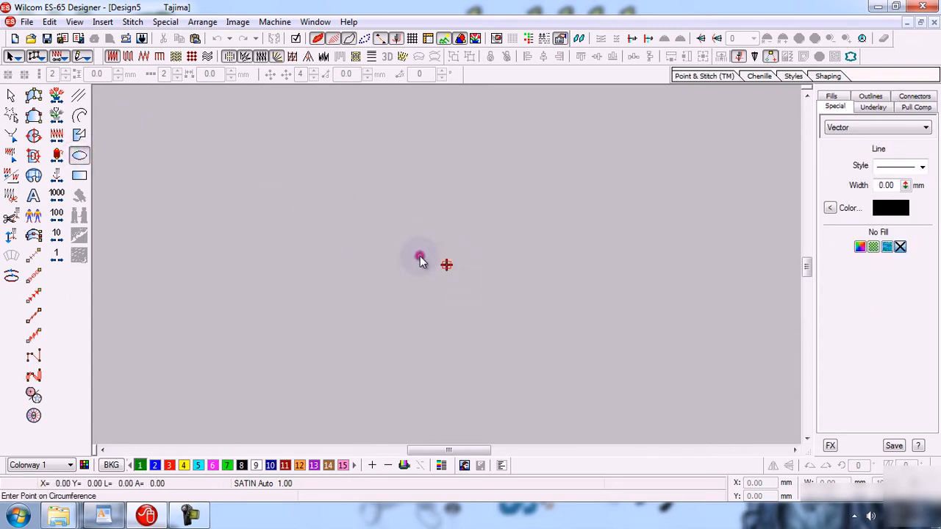
click(496, 300)
key(Return)
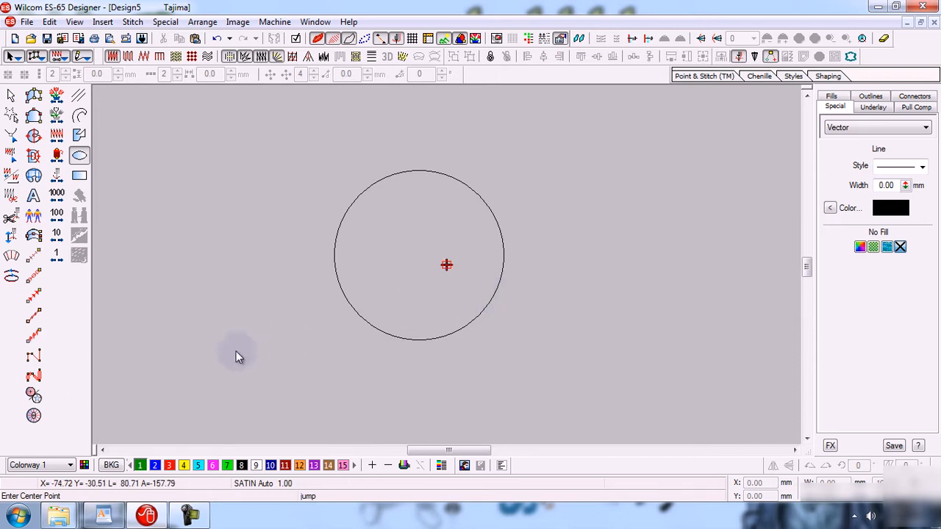
click(26, 21)
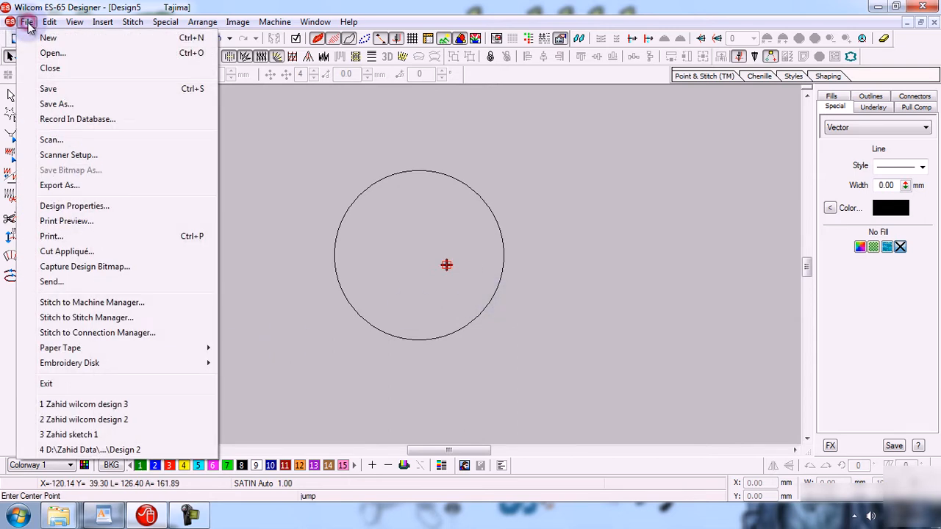
Start new design Design6 and draw a circle with a green zigzag star-burst fill
click(64, 39)
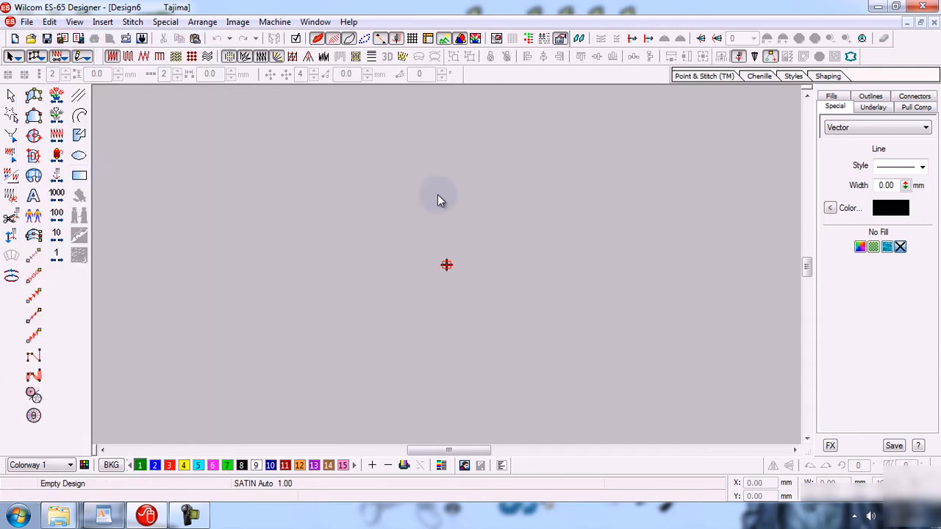
click(34, 395)
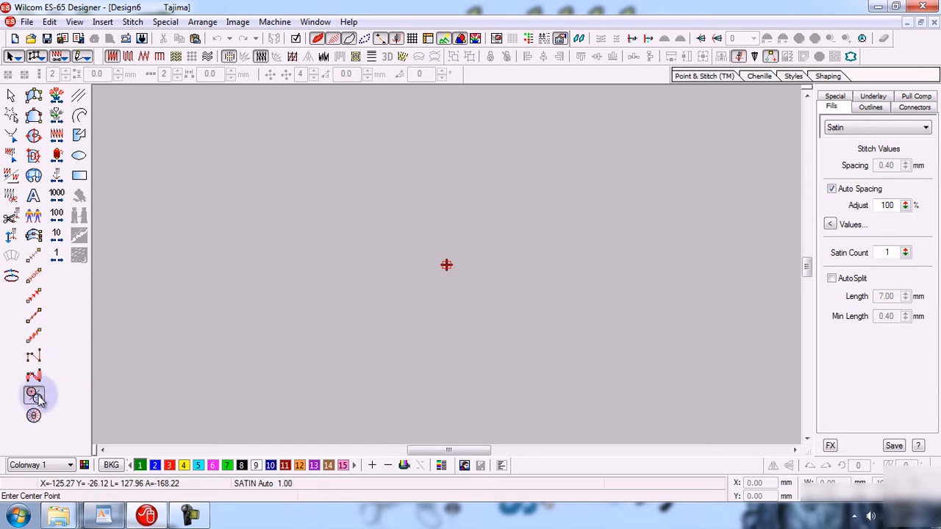
click(35, 396)
click(393, 273)
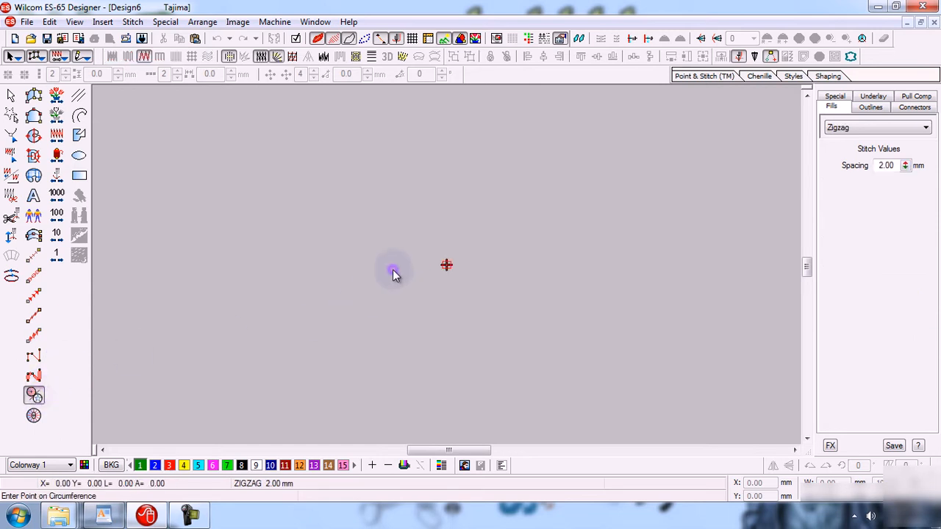
click(420, 302)
key(Return)
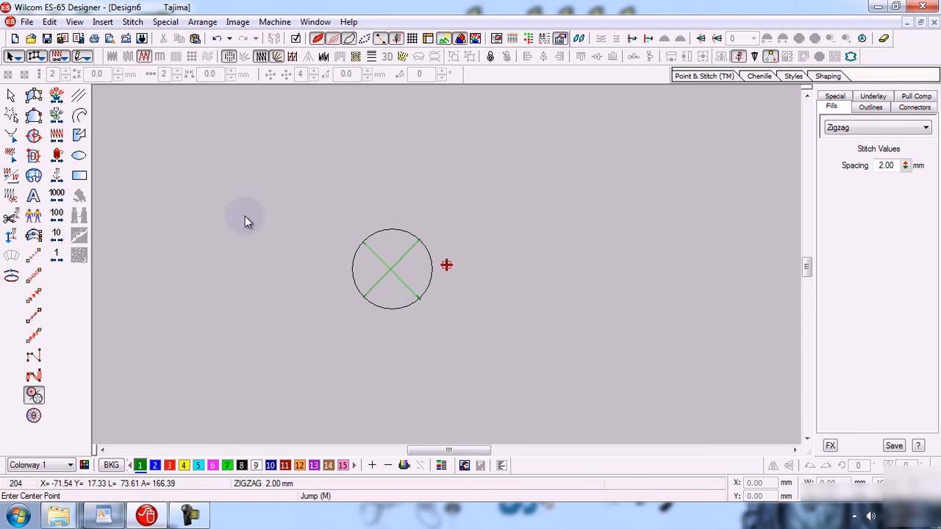
Scale the star-burst circle to 70% and zoom in on it
click(11, 96)
drag(432, 230, 406, 279)
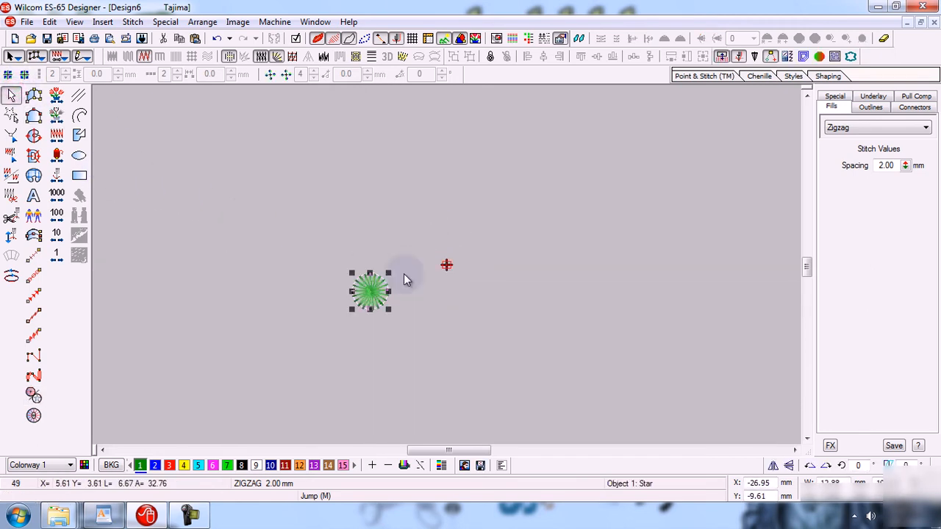
key(b)
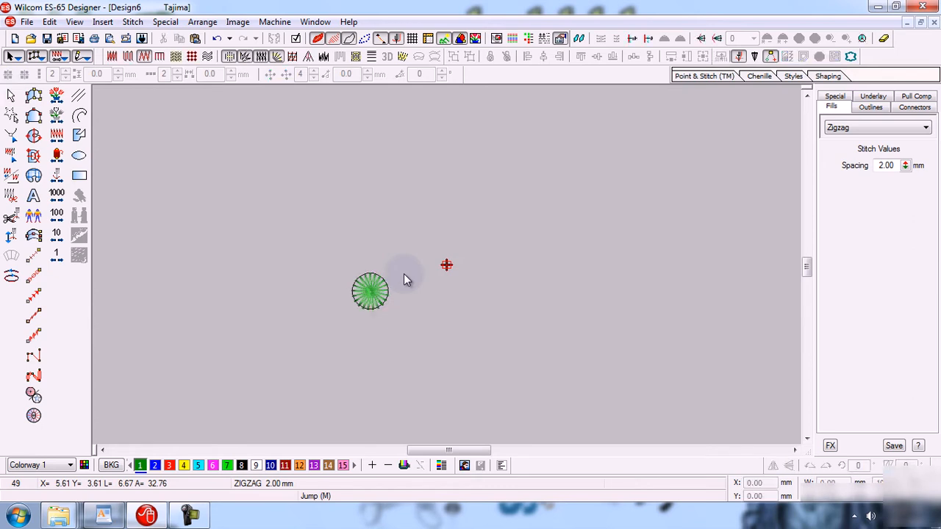
drag(343, 264, 410, 317)
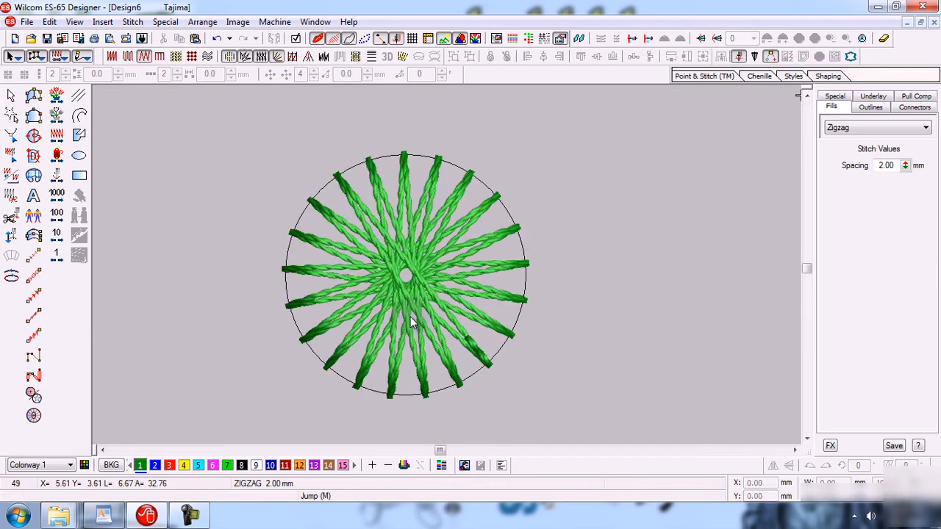
click(623, 301)
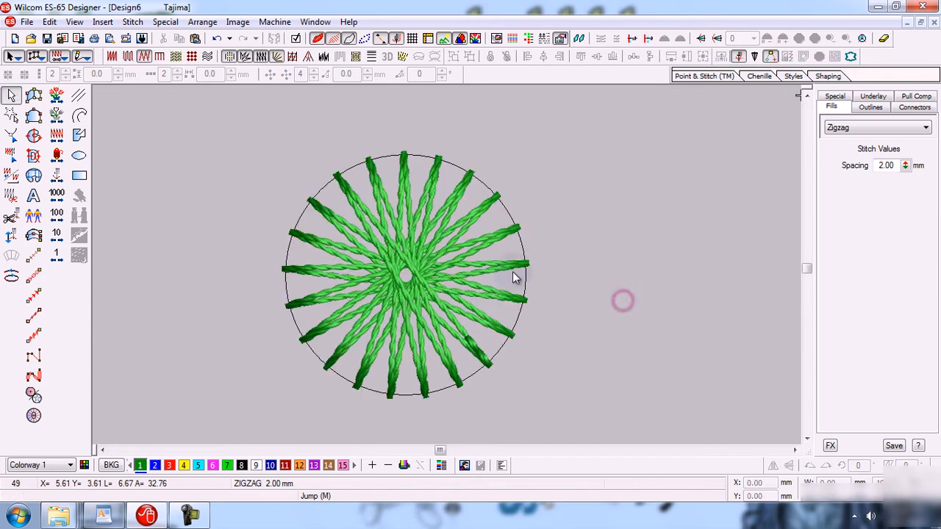
Restore, rearrange, maximize and minimize the Design5 and Design6 windows
click(920, 23)
drag(434, 165, 350, 91)
click(687, 196)
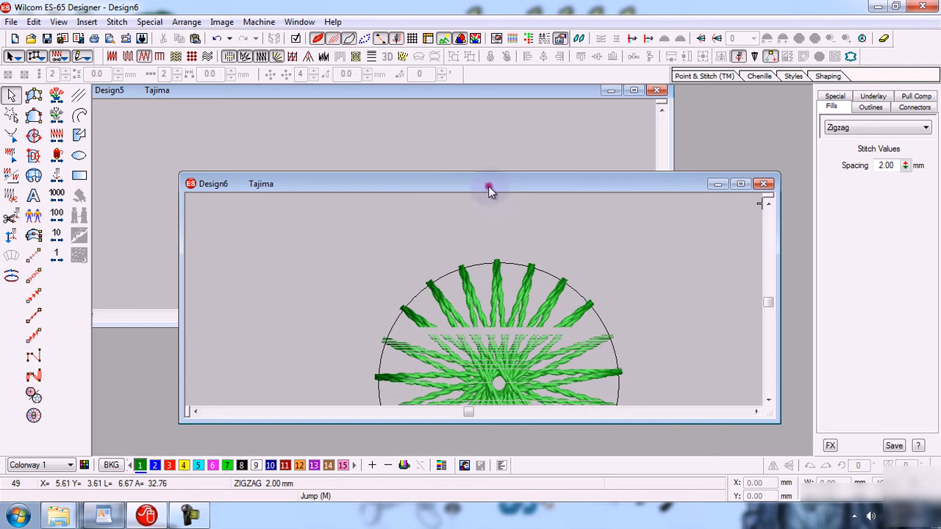
drag(488, 186, 481, 154)
click(633, 91)
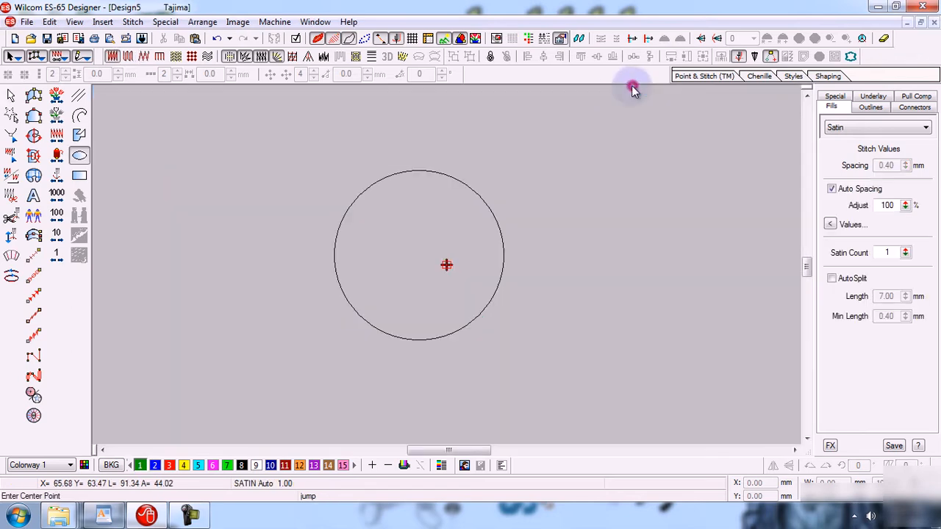
click(921, 23)
click(717, 230)
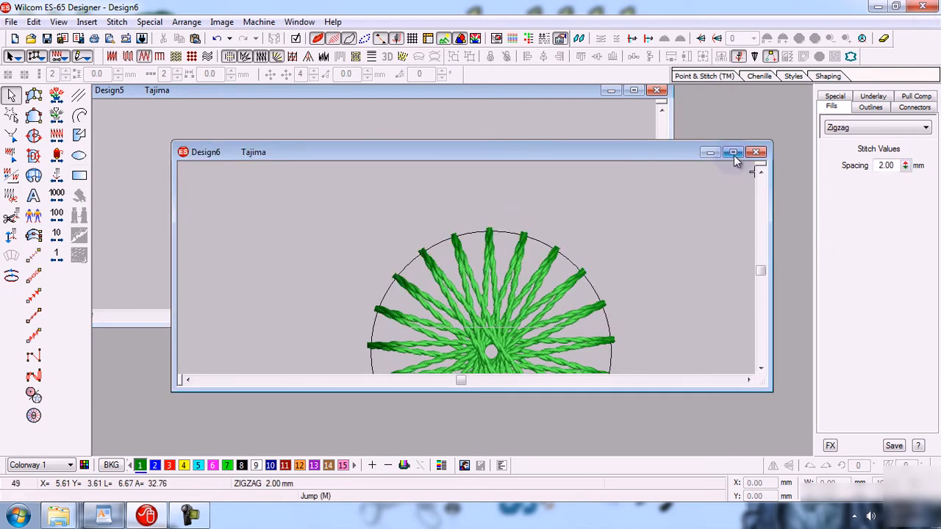
click(733, 152)
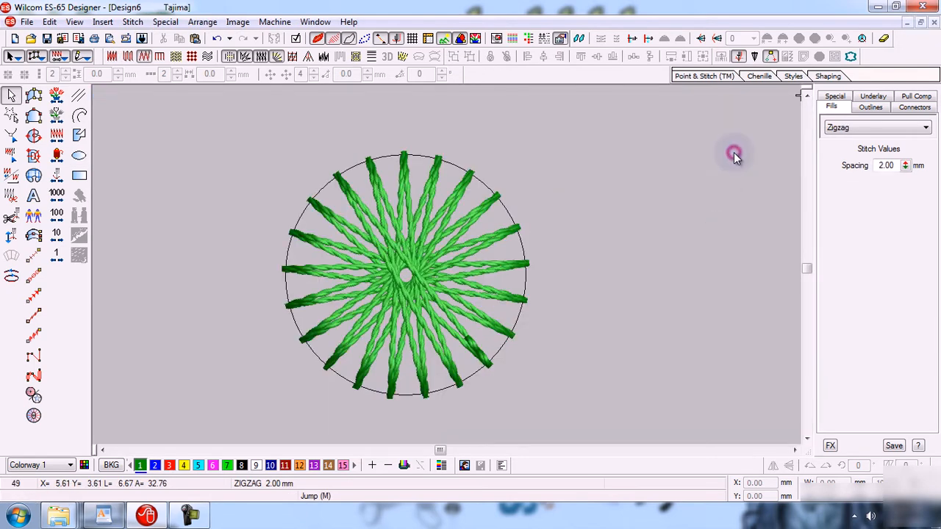
click(934, 23)
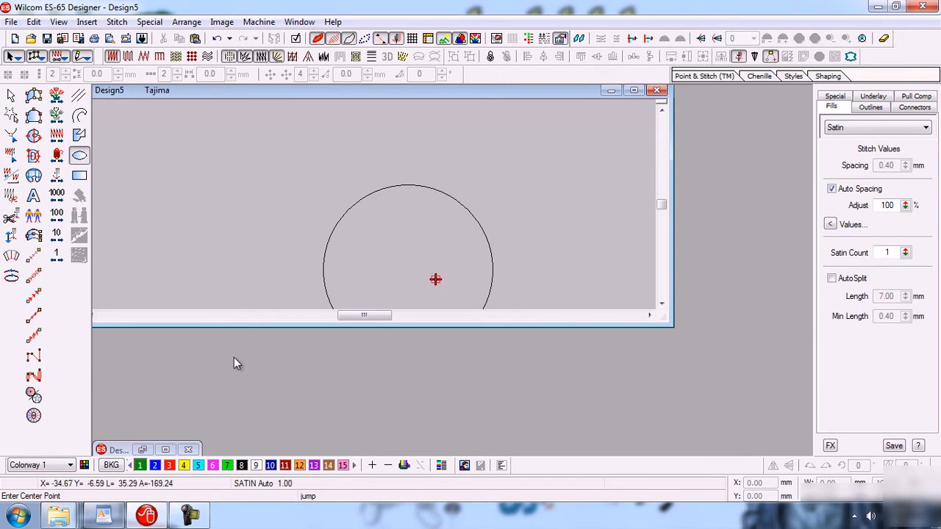
click(142, 449)
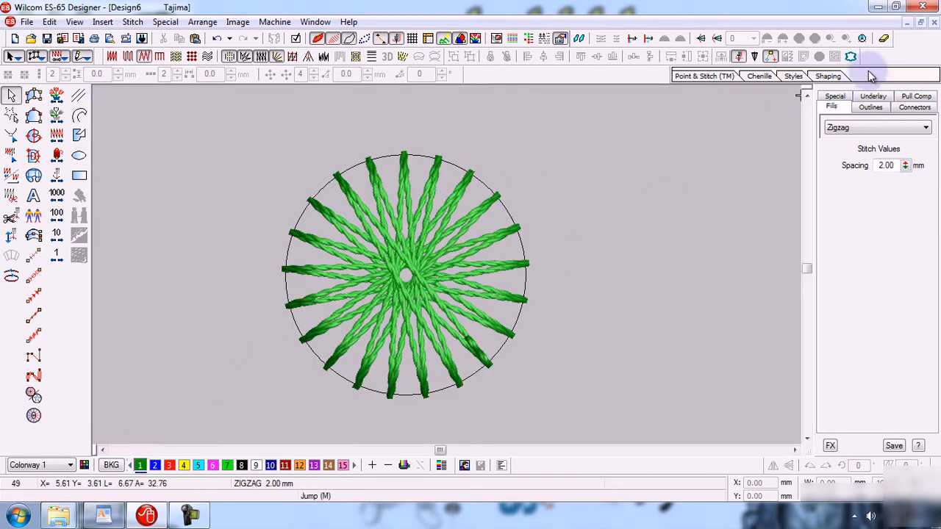
Restore both windows again, then maximize Design6 to fill the workspace
click(921, 24)
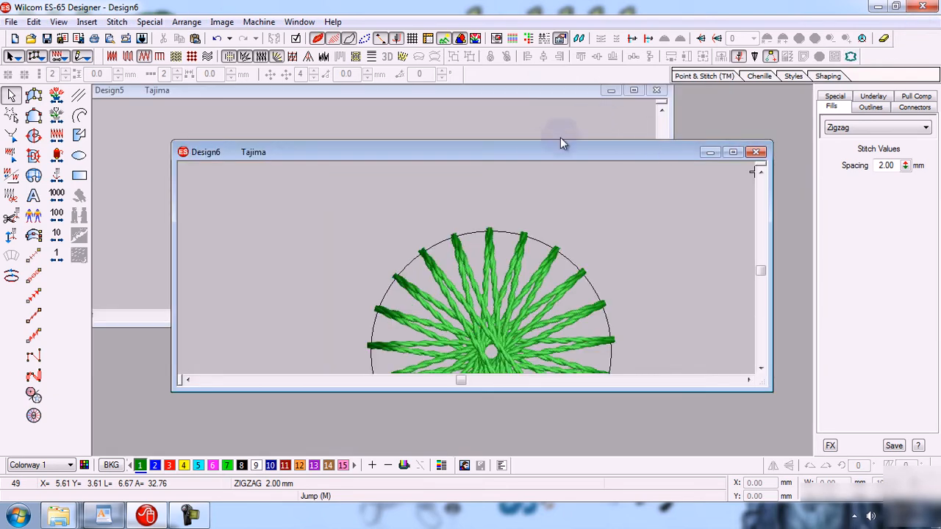
drag(539, 151, 544, 168)
drag(341, 90, 363, 110)
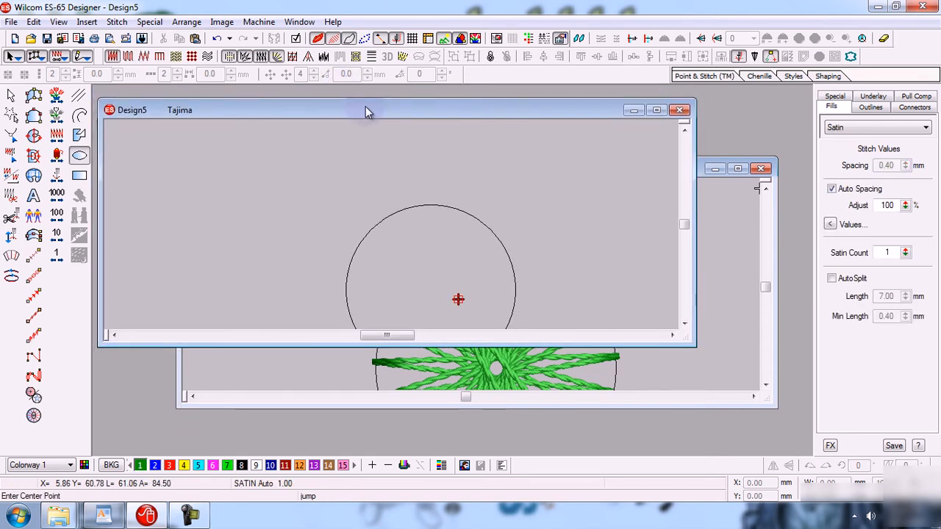
click(720, 258)
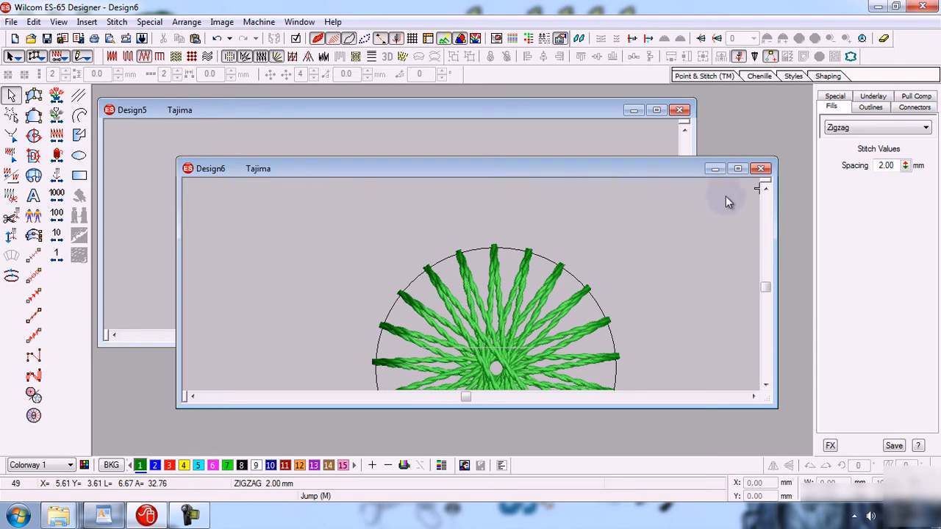
click(738, 169)
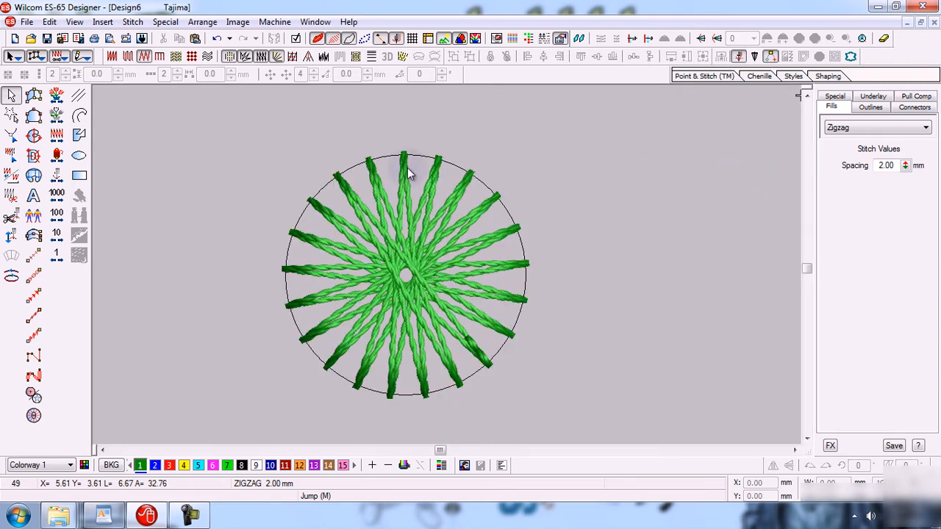
click(27, 22)
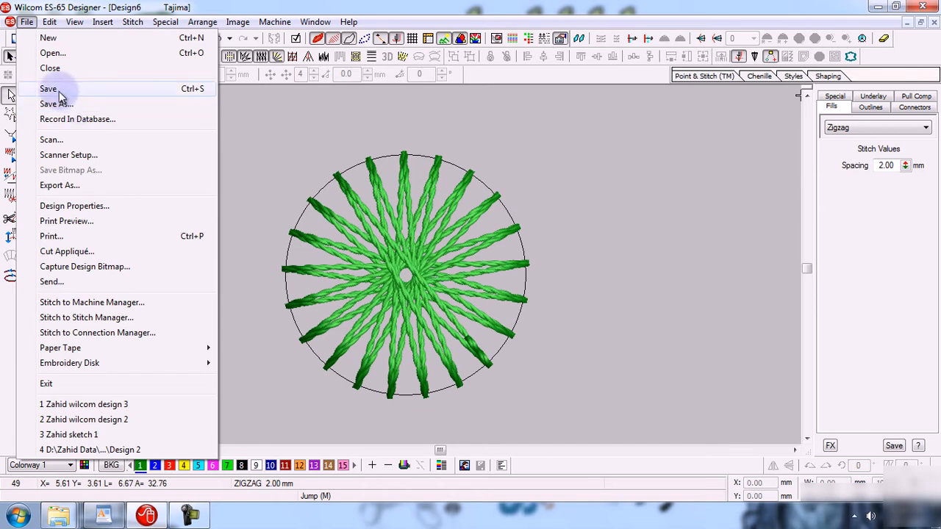
Choose Save As for the Design6 embroidery
click(66, 106)
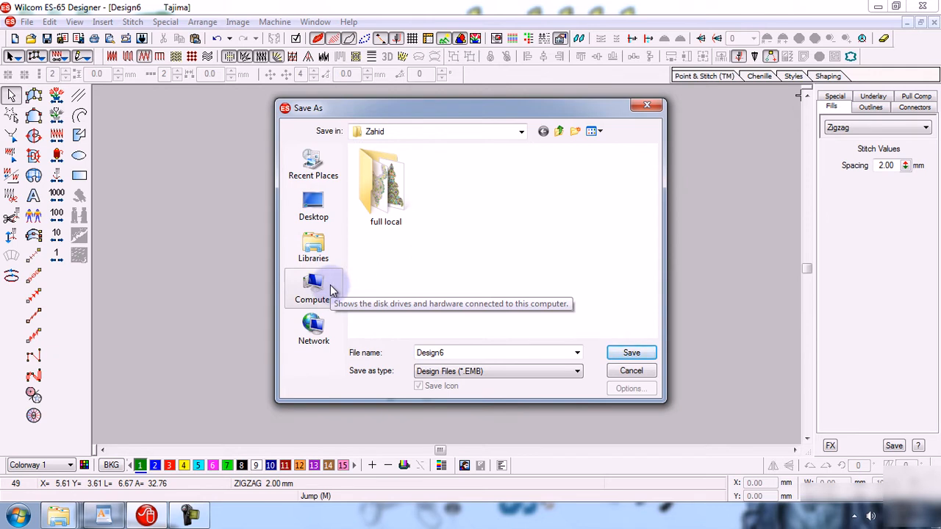
Browse to Local Disk (C:) and replace the file name Design6 with the owner's name
click(317, 207)
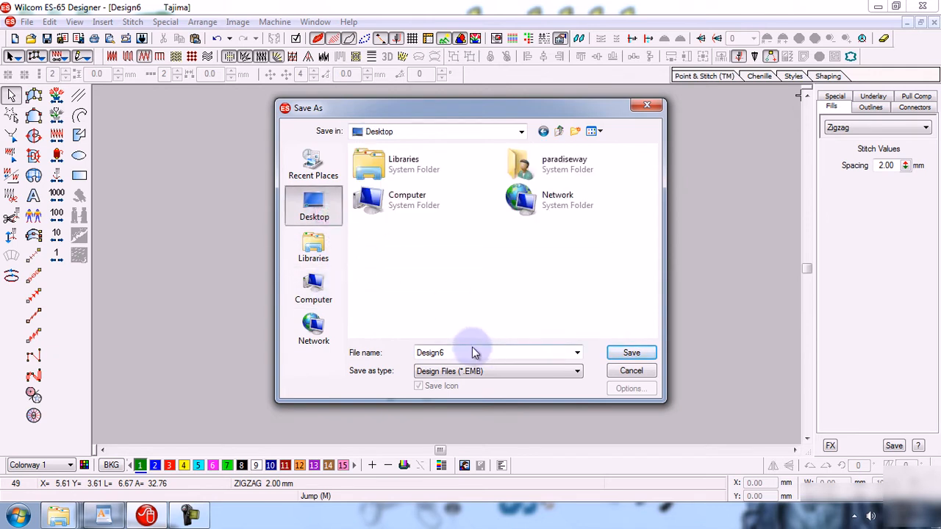
click(314, 290)
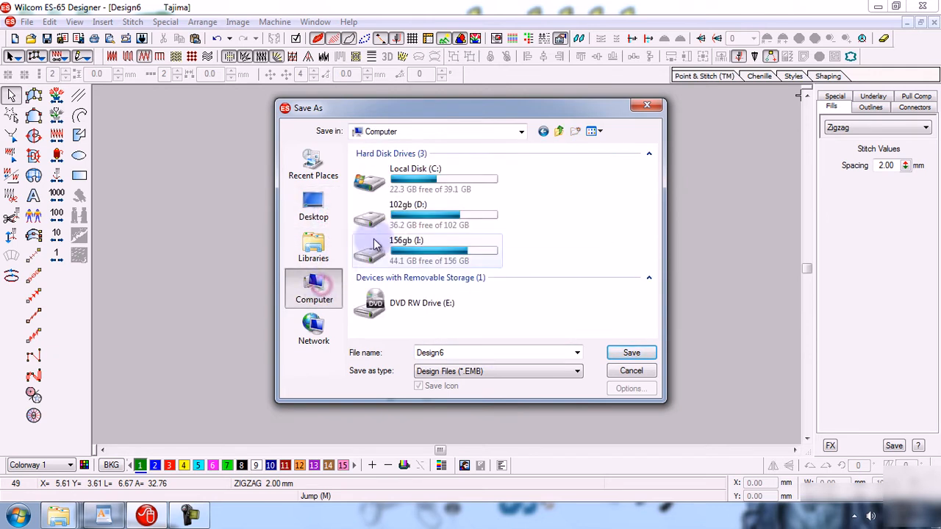
double_click(474, 188)
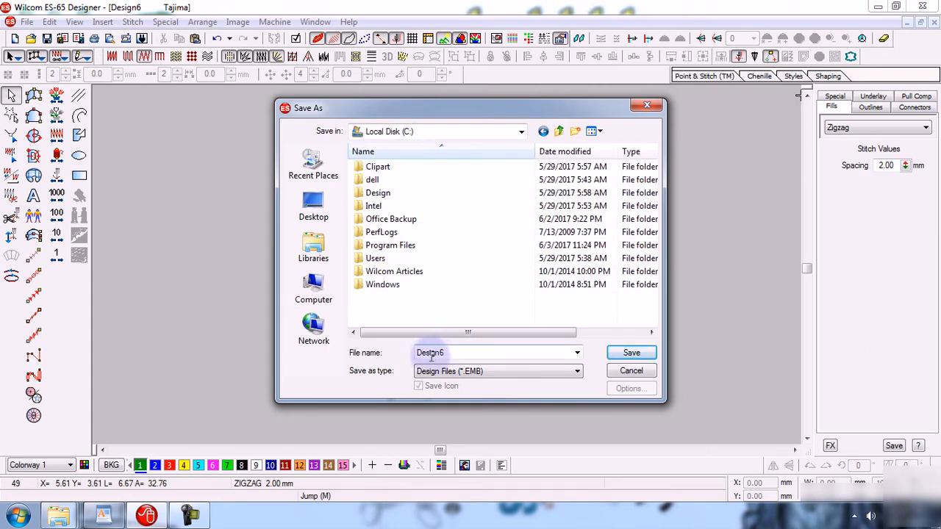
double_click(471, 355)
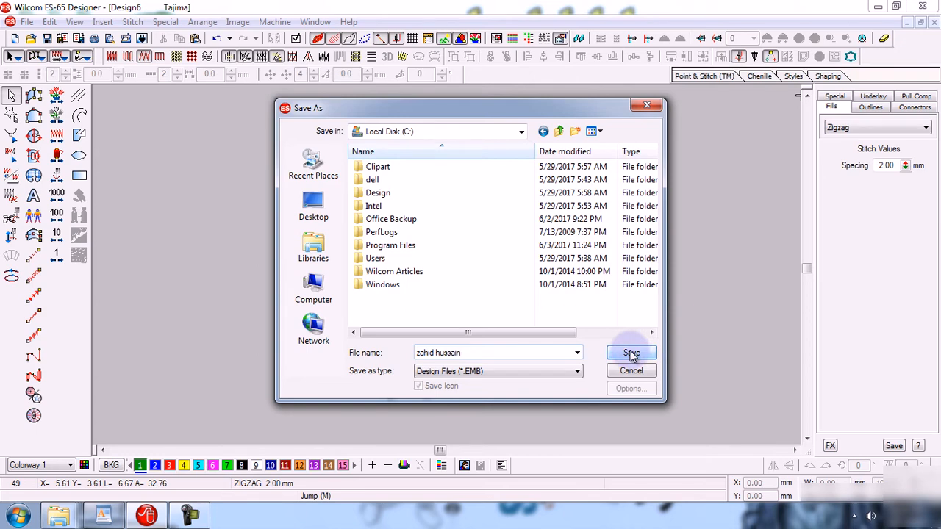
click(520, 371)
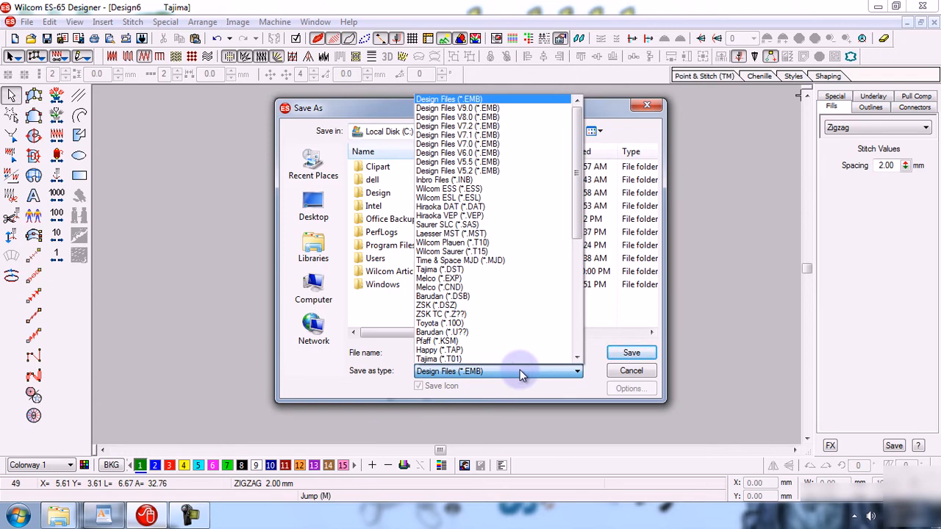
Keep Design Files (*.EMB) as the type and save the design to Local Disk (C:)
click(520, 371)
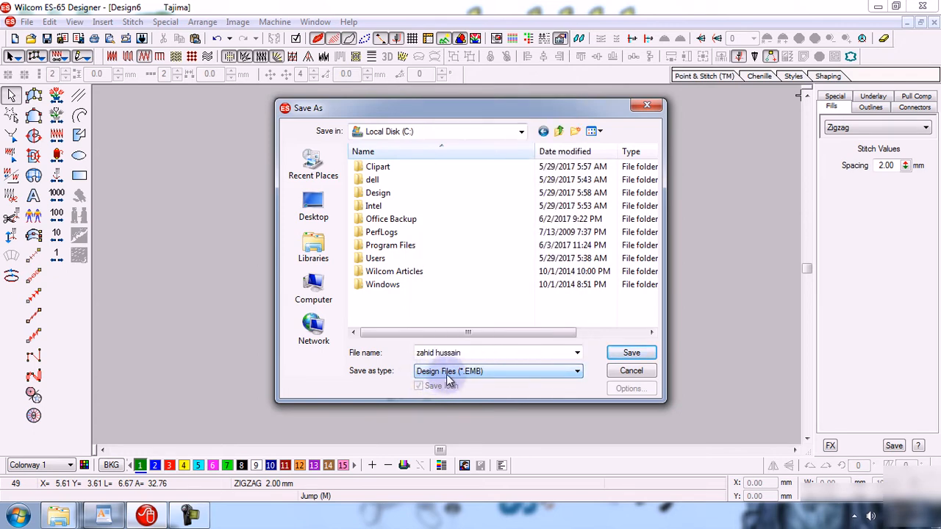
click(482, 371)
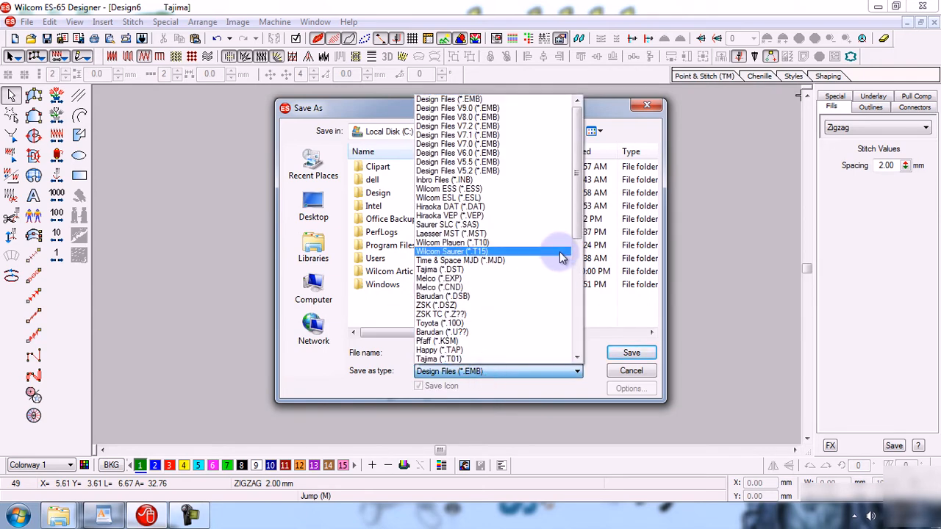
drag(577, 224, 579, 289)
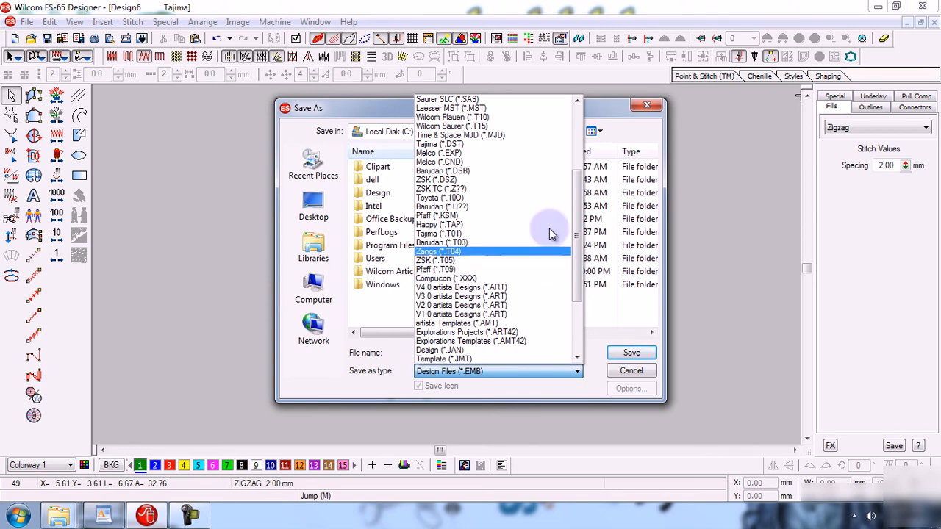
click(583, 119)
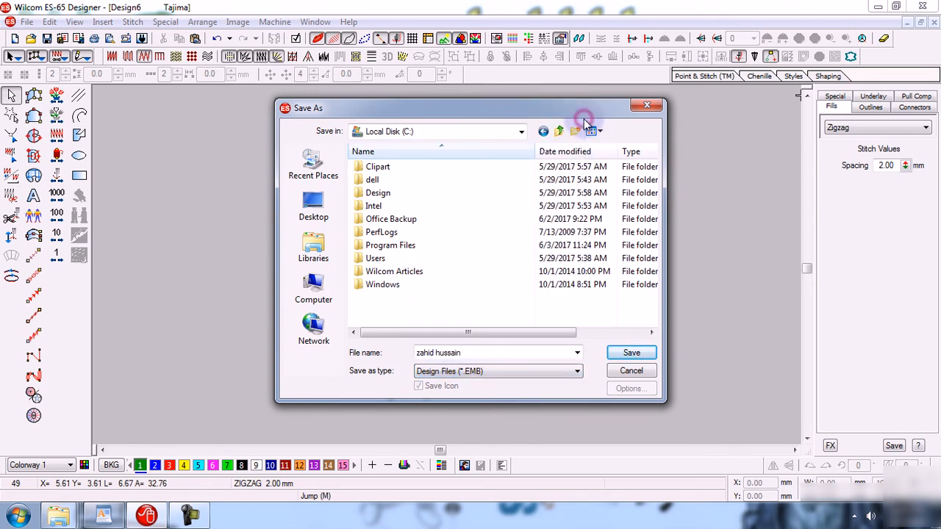
click(490, 372)
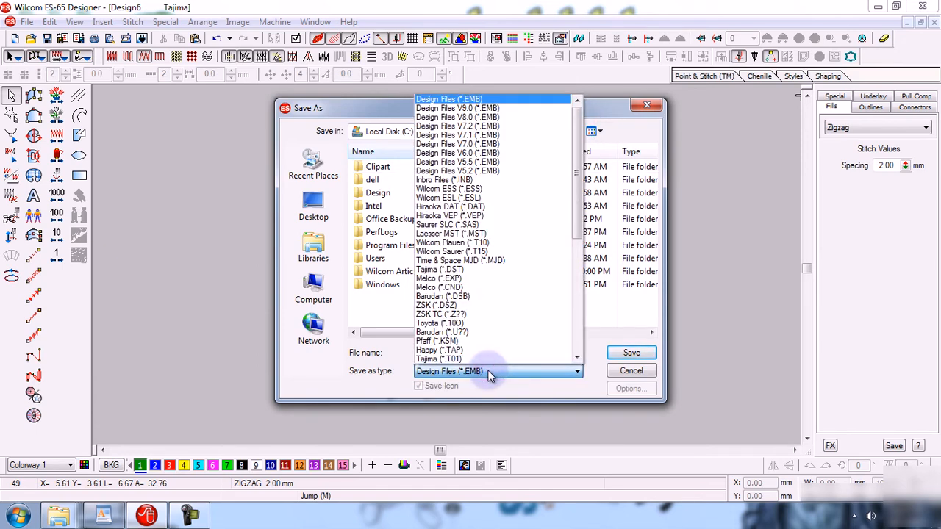
click(491, 373)
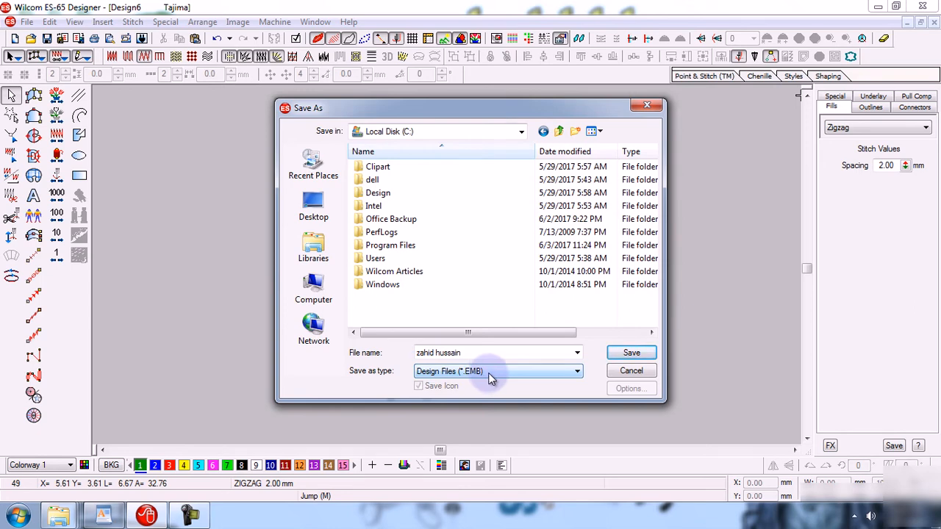
click(630, 353)
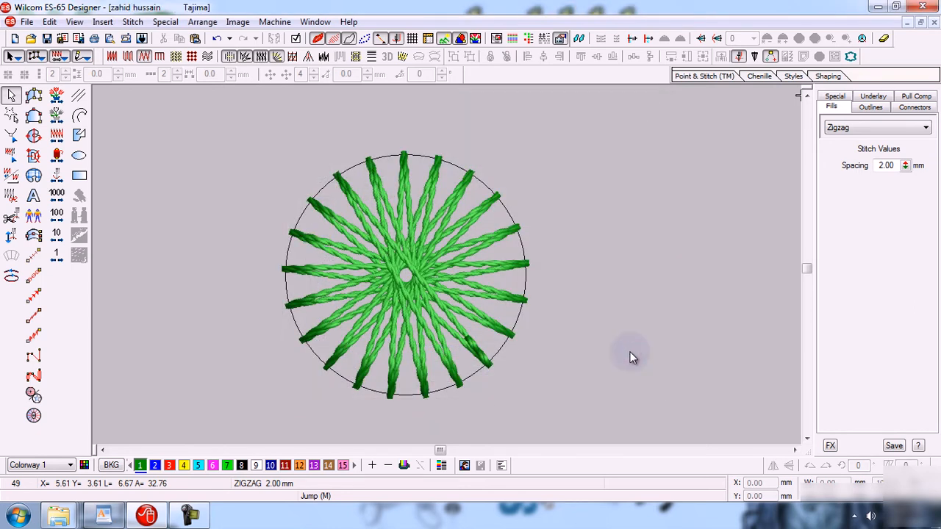
mouse_move(63, 519)
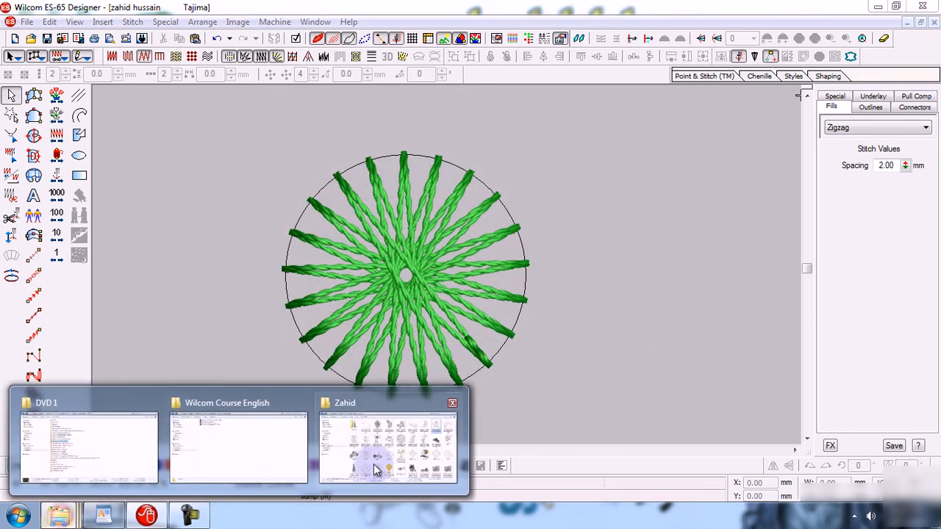
click(384, 470)
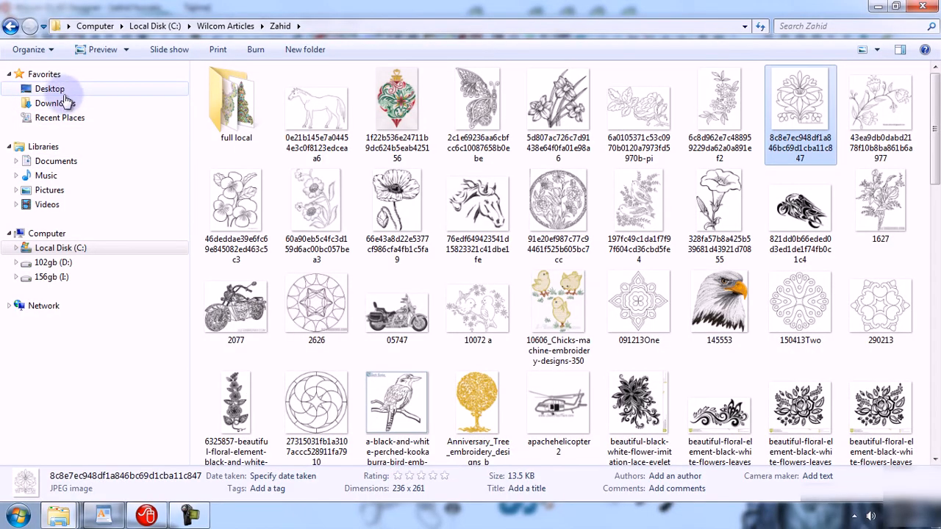
click(62, 247)
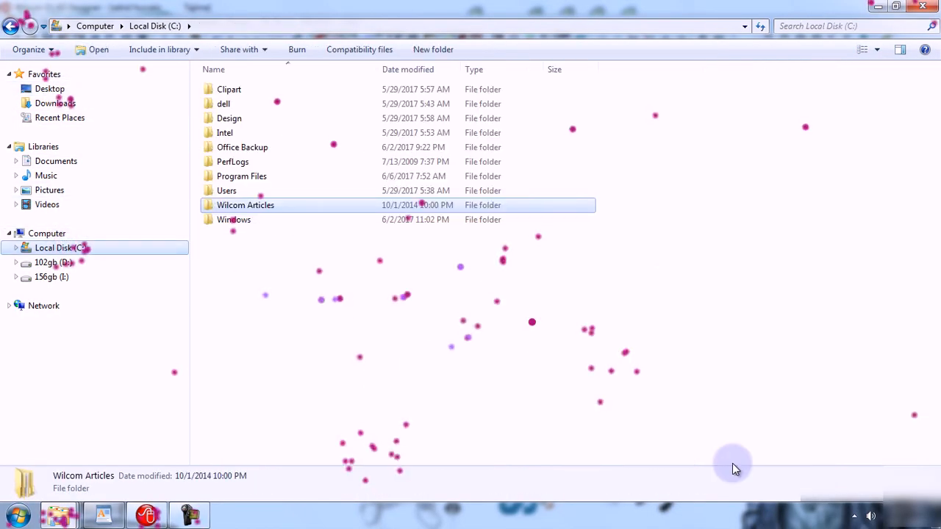
click(880, 444)
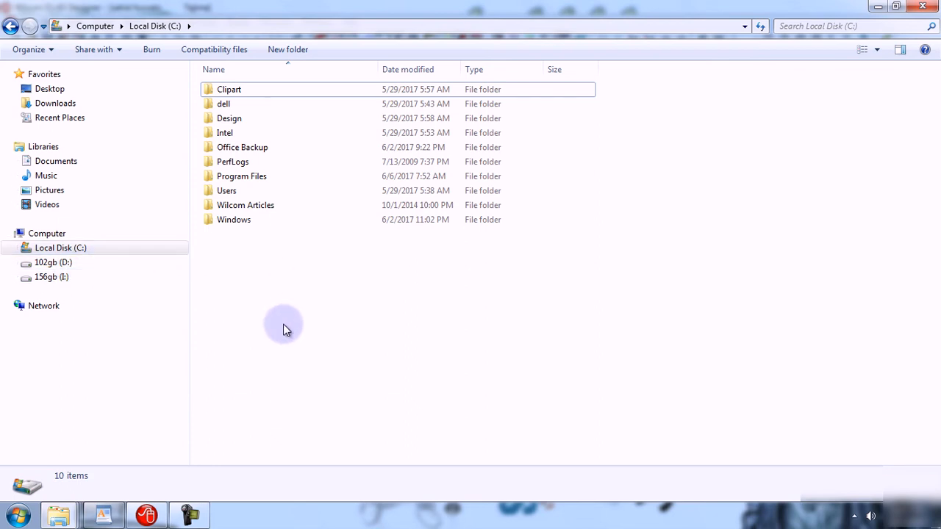
click(146, 515)
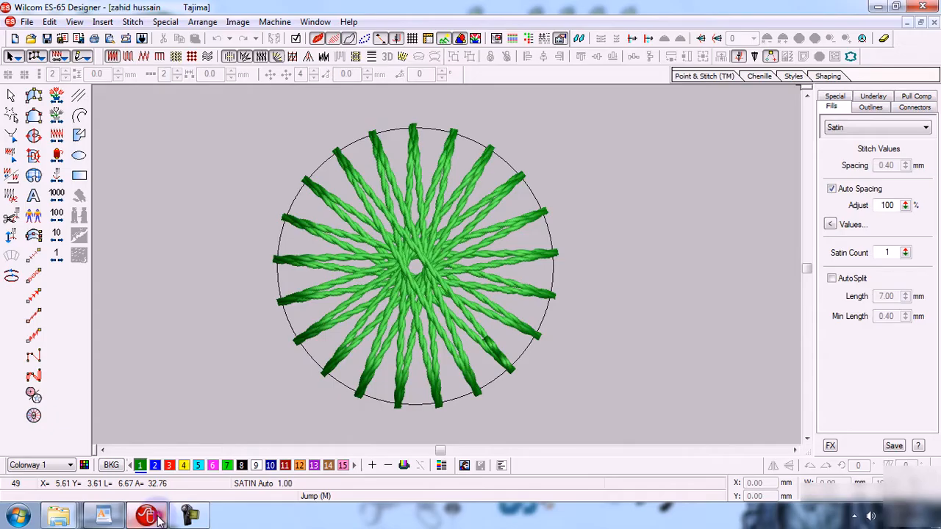
click(27, 22)
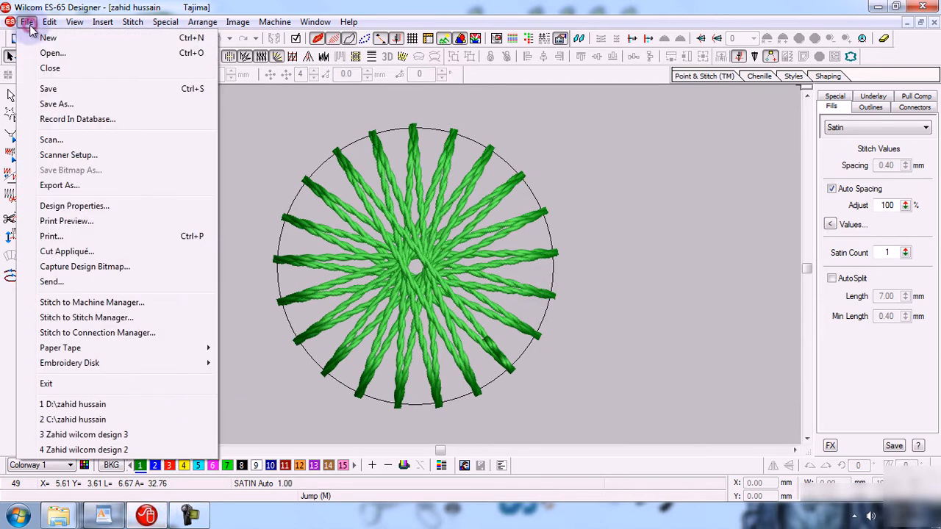
click(75, 106)
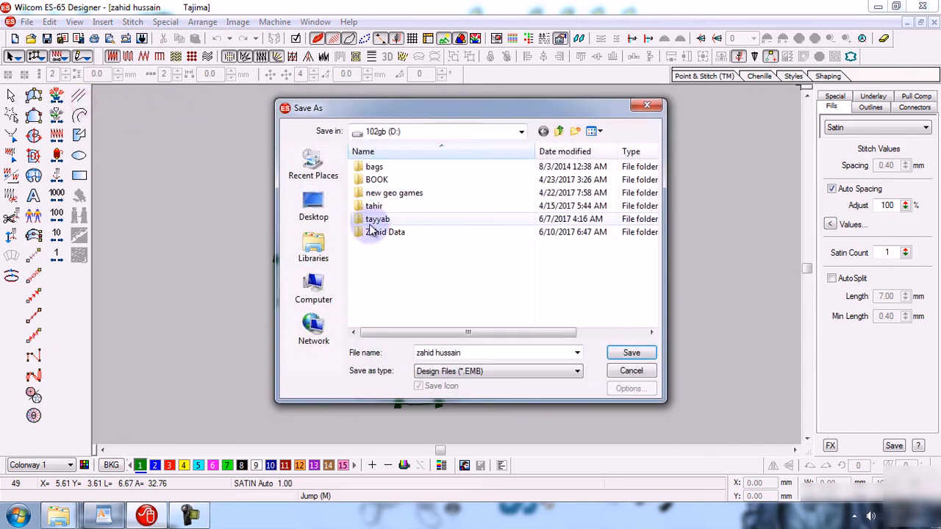
click(631, 371)
click(26, 21)
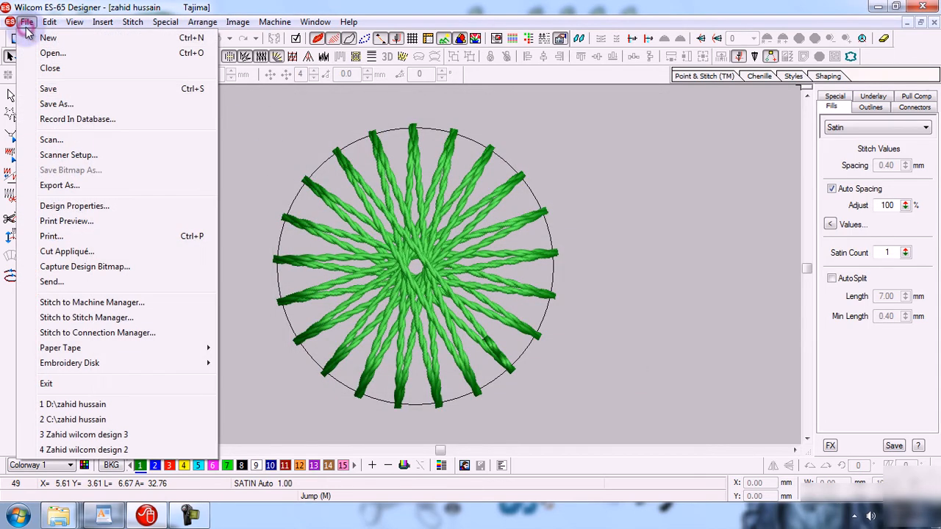
click(83, 103)
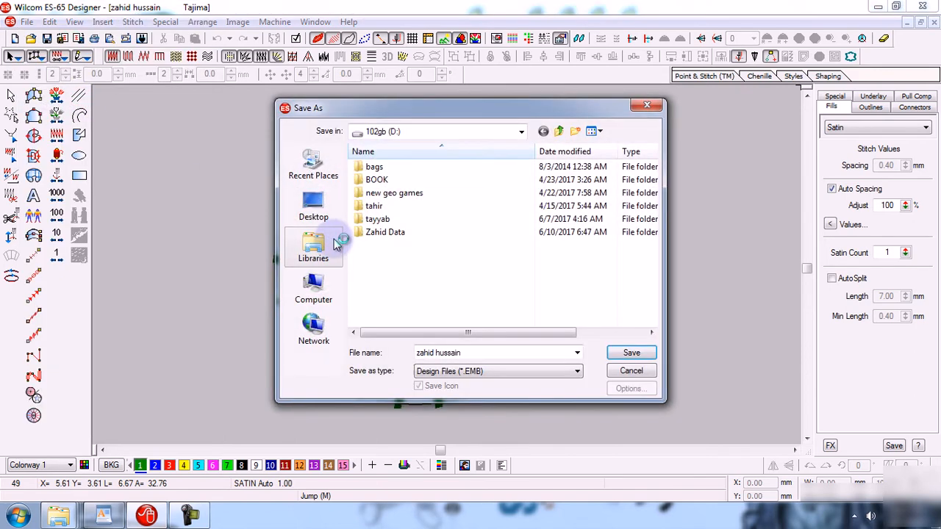
click(313, 288)
double_click(431, 172)
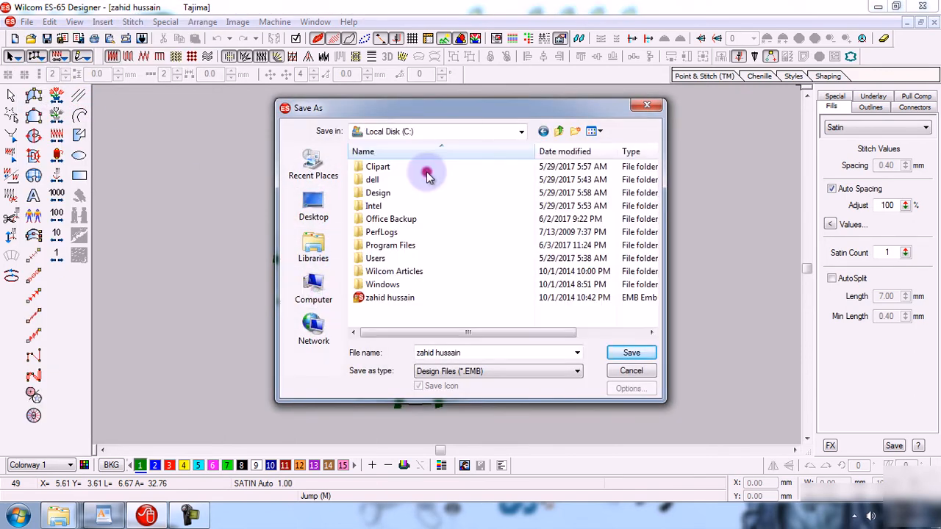
click(410, 302)
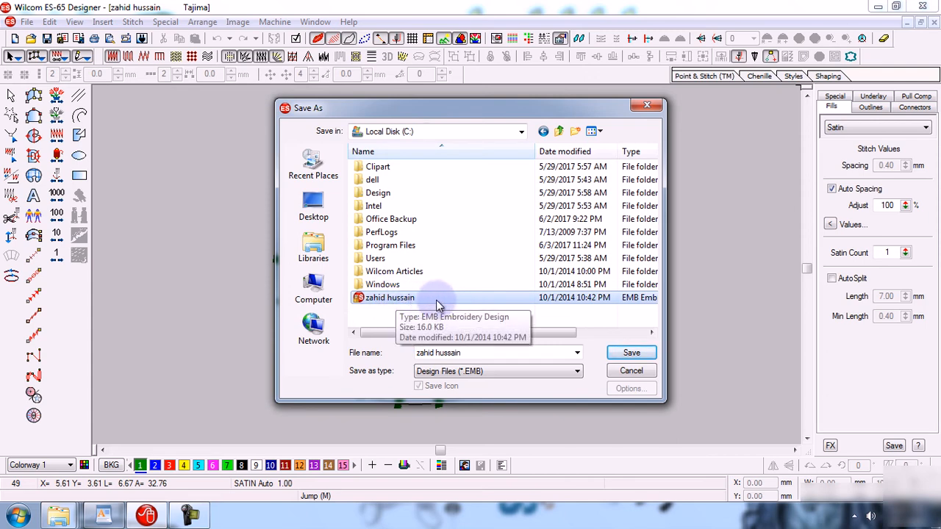
click(59, 516)
click(397, 434)
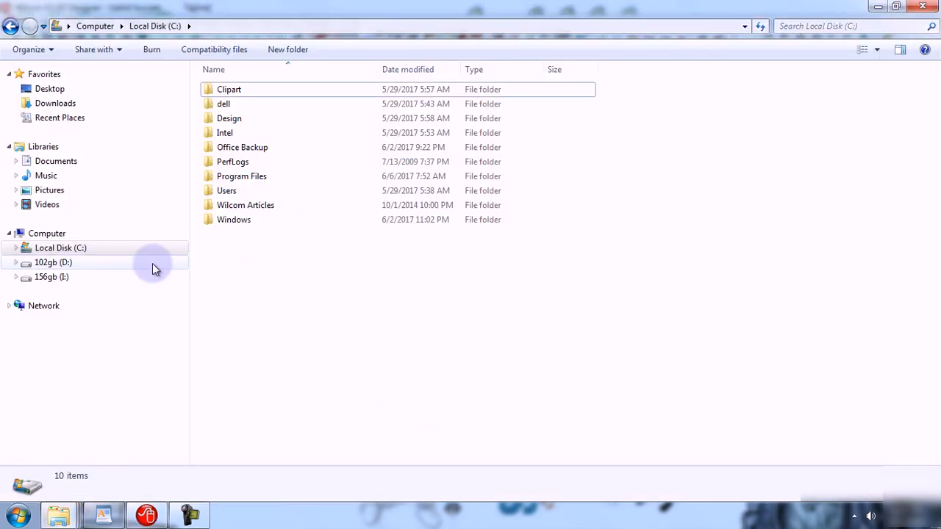
click(147, 516)
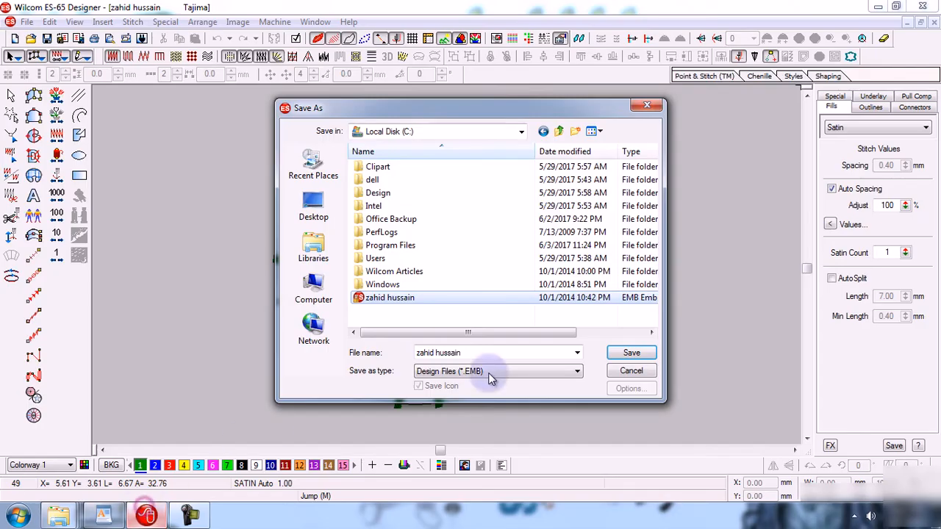
click(631, 370)
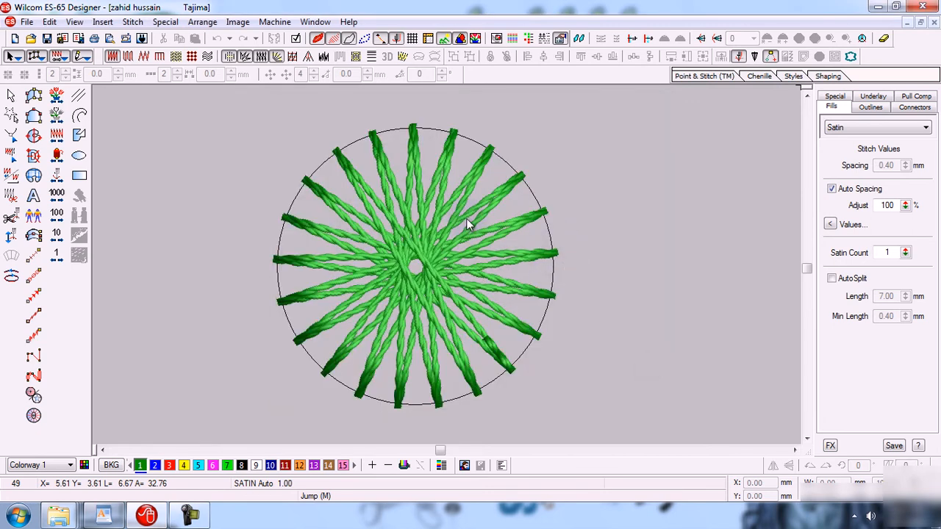
Save the star design as EMB file zzzzzzzzzzzzz on drive 102gb (D:), then close it
click(27, 21)
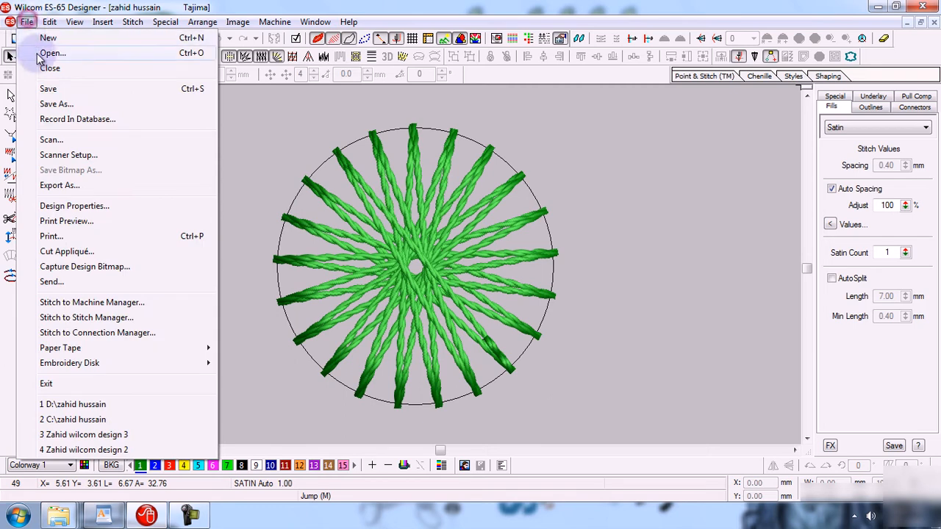
click(57, 104)
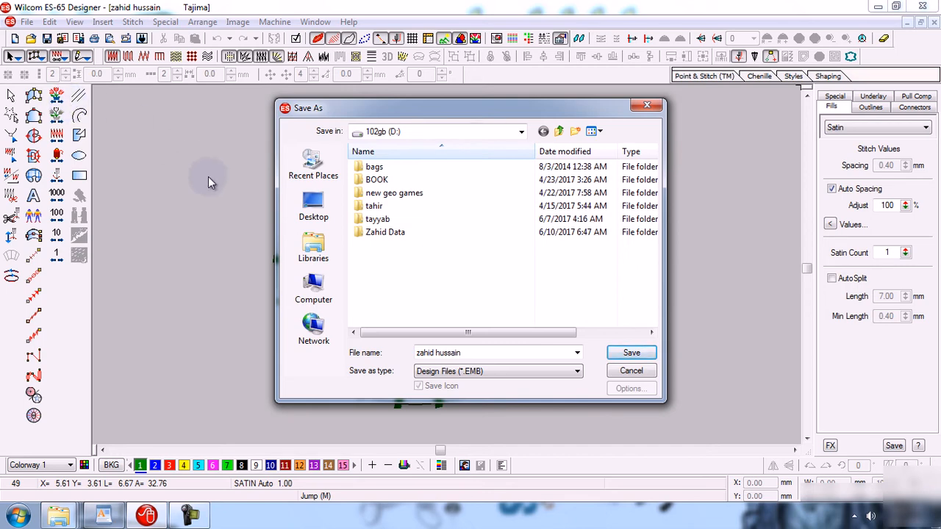
click(313, 289)
double_click(468, 228)
double_click(481, 353)
text(zzzzzzzzzzzzz)
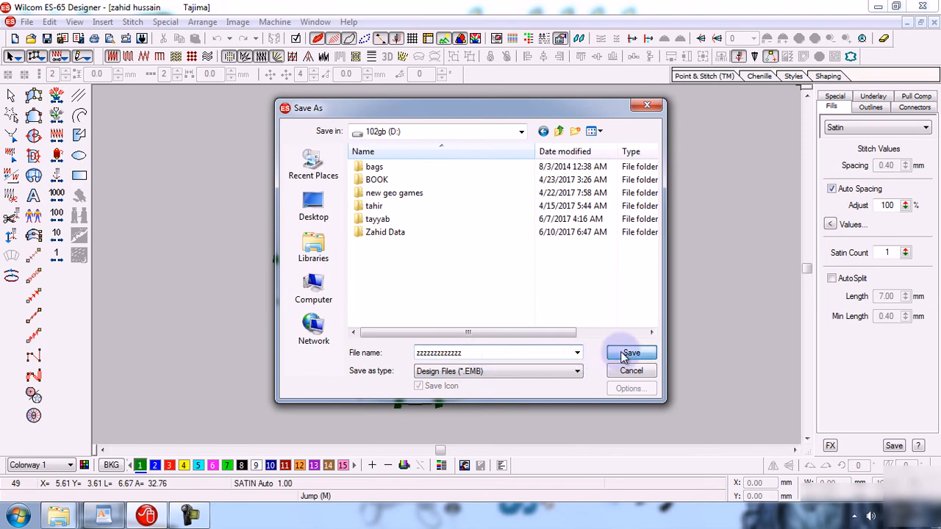
click(624, 354)
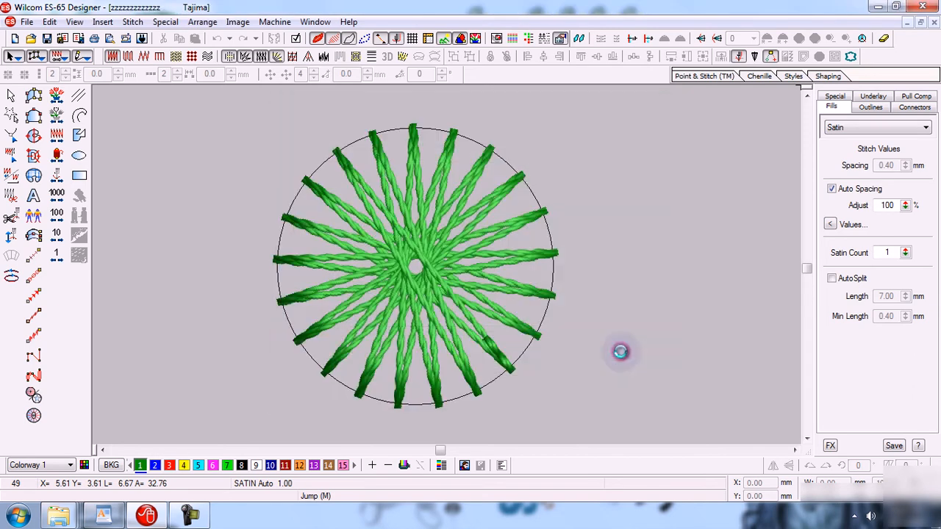
click(934, 23)
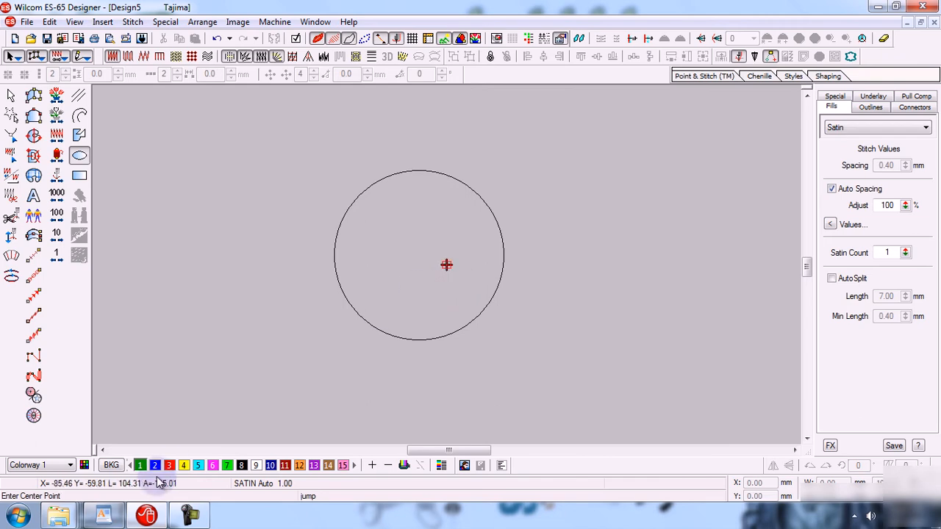
In Explorer, find zzzzzzzzzzzzz on 102gb (D:) and open it in Wilcom
mouse_move(58, 515)
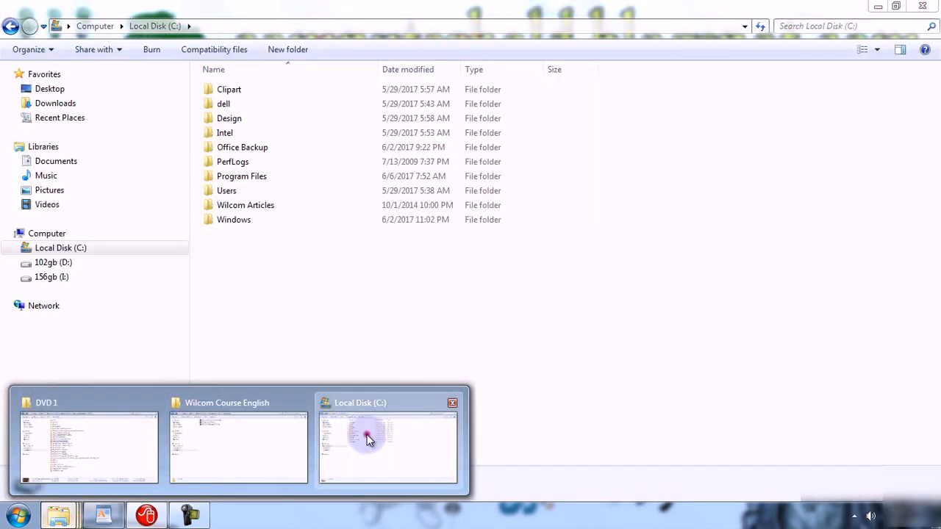
click(368, 436)
click(41, 265)
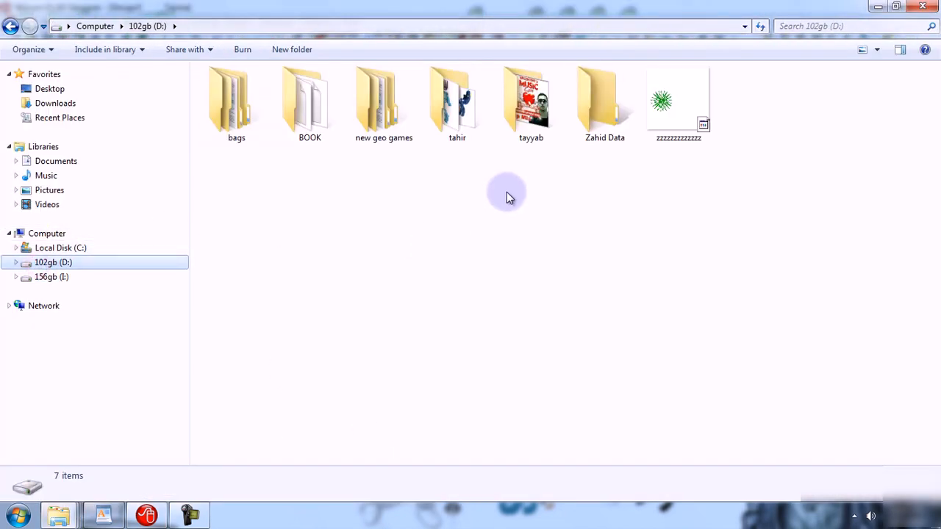
click(656, 126)
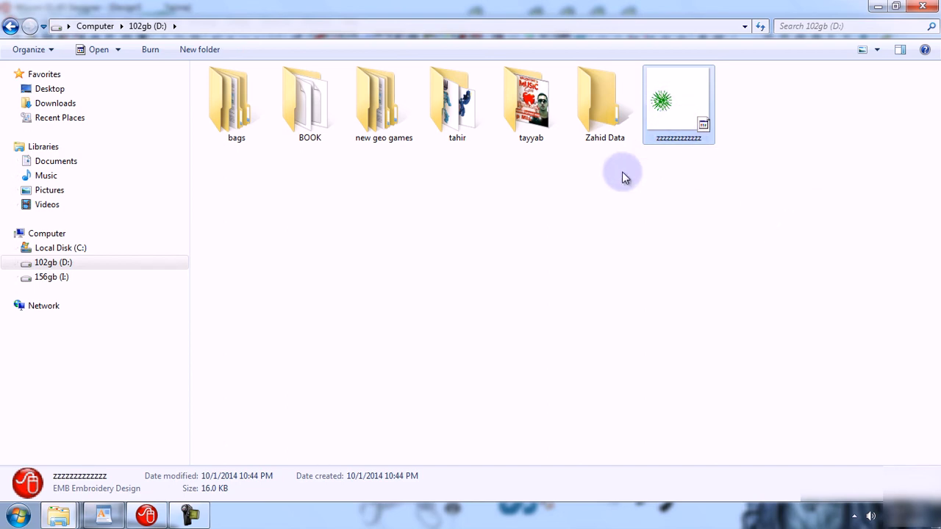
double_click(690, 110)
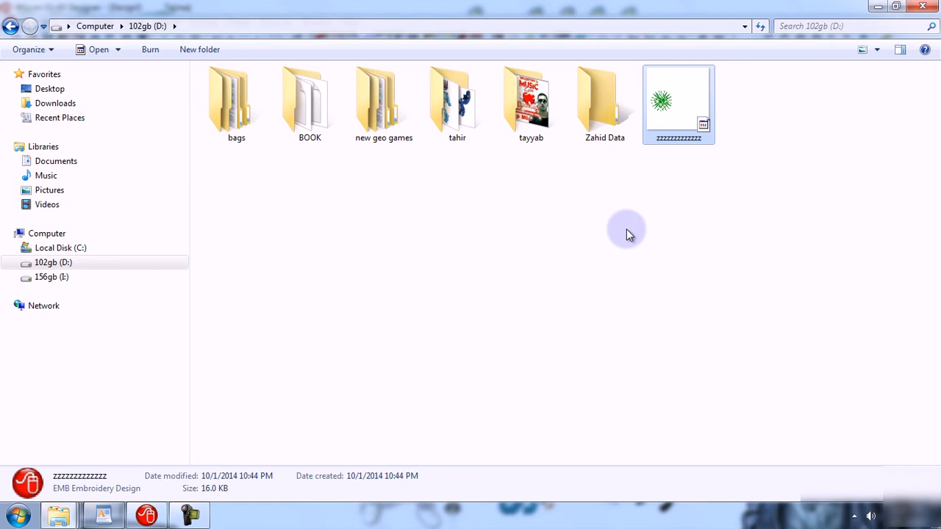
click(690, 112)
drag(690, 112, 660, 176)
drag(679, 95, 296, 321)
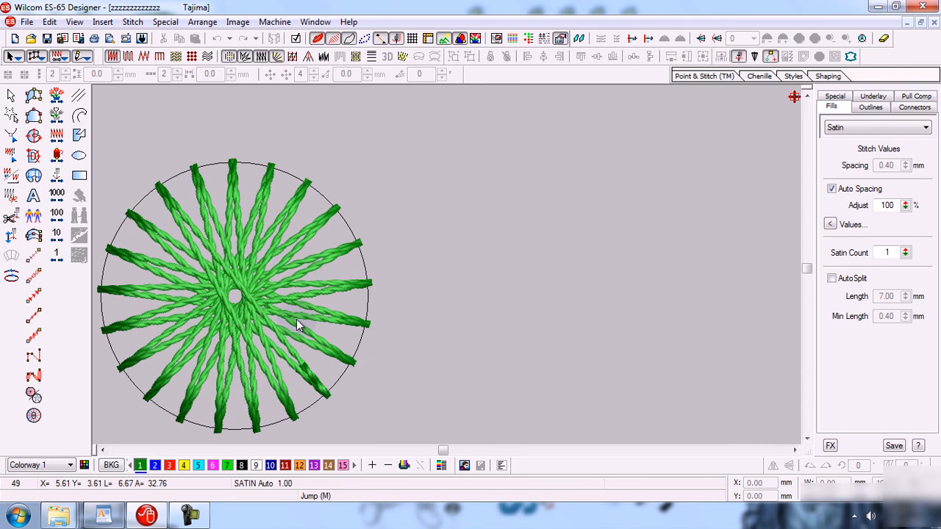
Zoom out, then draw a second zigzag-filled star-burst circle right of the first
key(shift+z)
key(b)
click(252, 194)
click(454, 364)
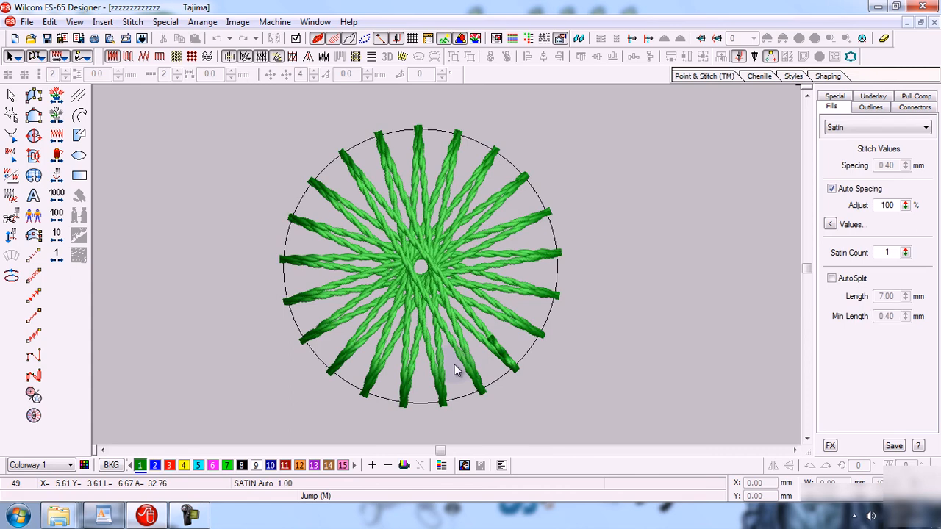
key(shift+z)
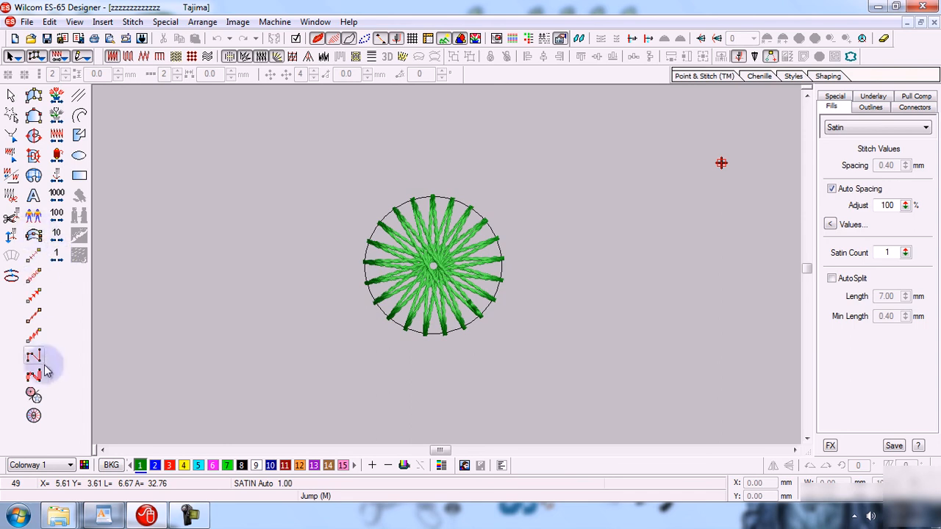
click(40, 397)
click(636, 253)
click(675, 310)
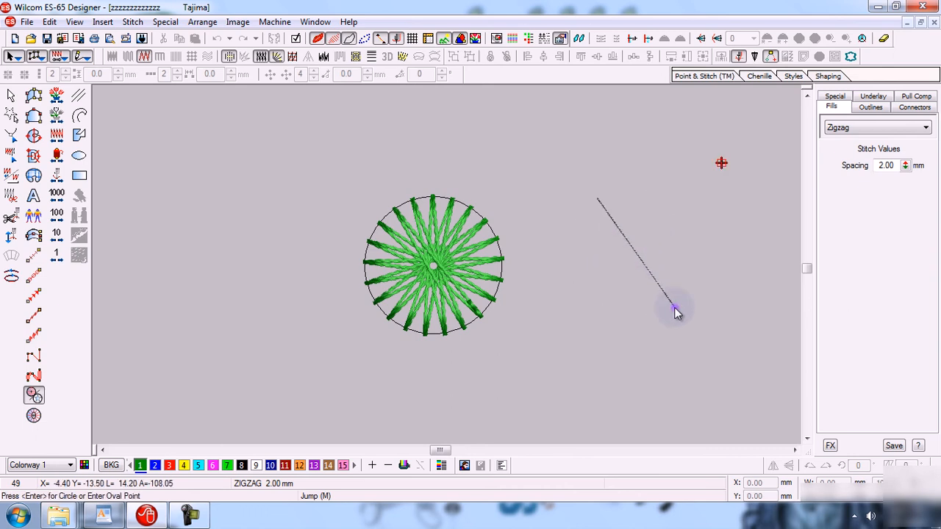
key(Return)
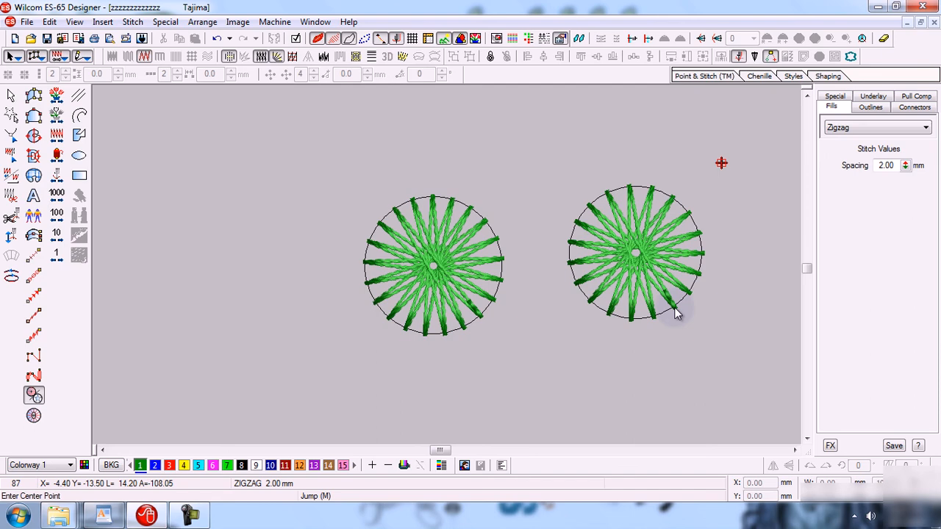
click(30, 22)
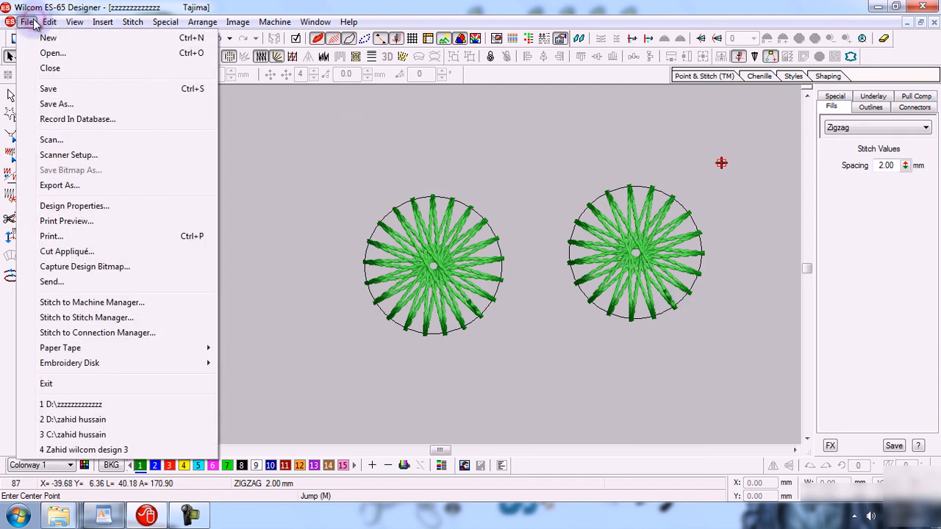
Save the two-circle star-burst design to zzzzzzzzzzzzz.emb, then minimise Wilcom and Explorer
click(100, 92)
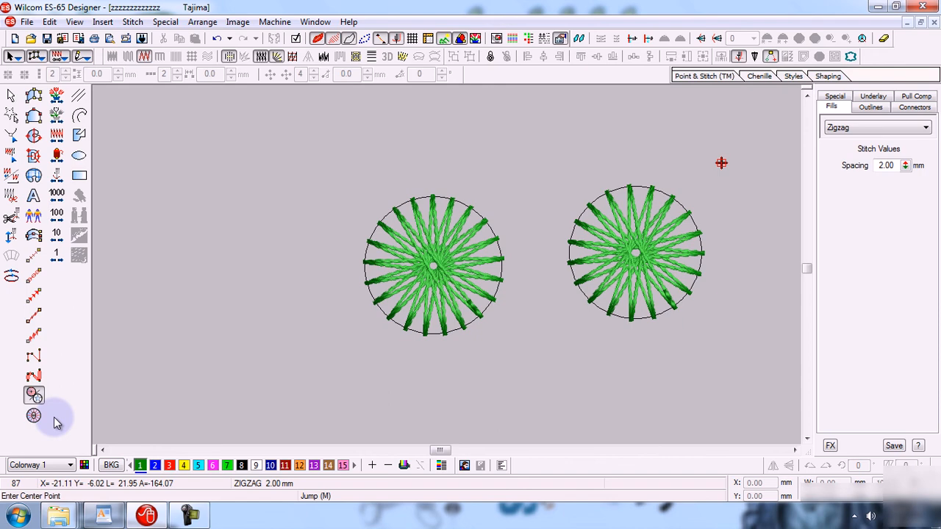
click(875, 7)
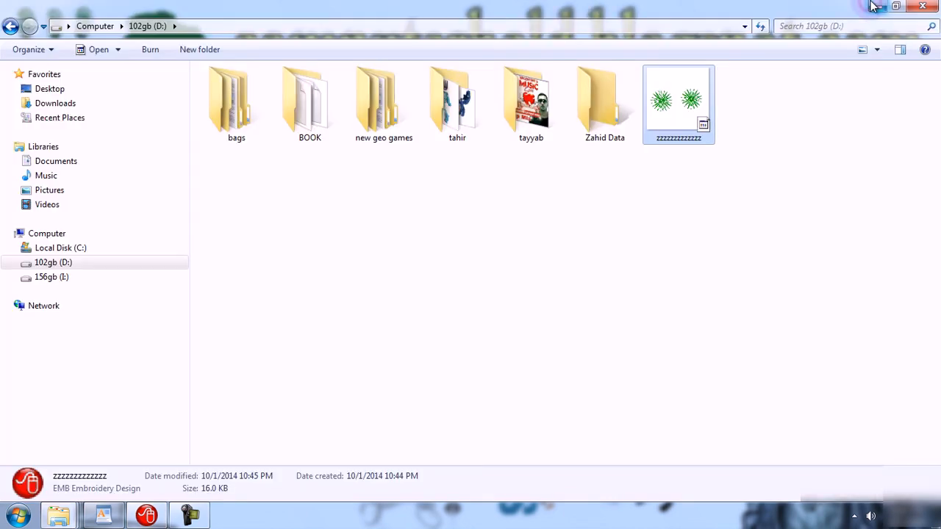
click(874, 6)
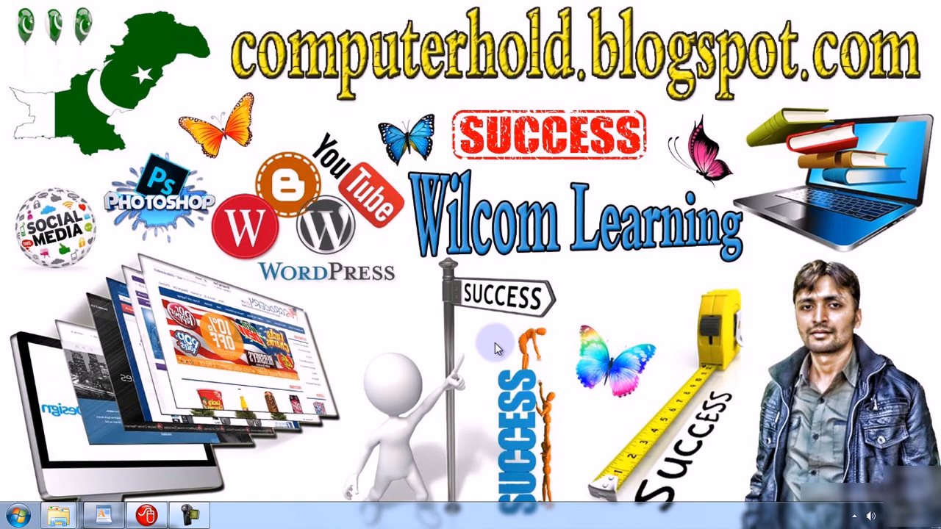